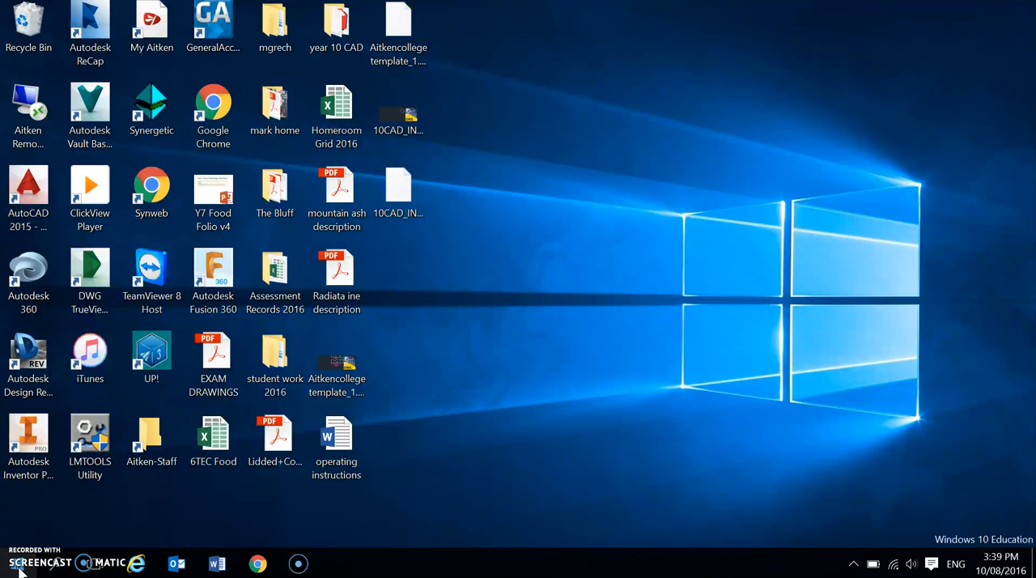
Launch SketchUp from the list of all installed apps.
{"action": "left_click", "coordinate": [18, 564]}
{"action": "left_click", "coordinate": [36, 530]}
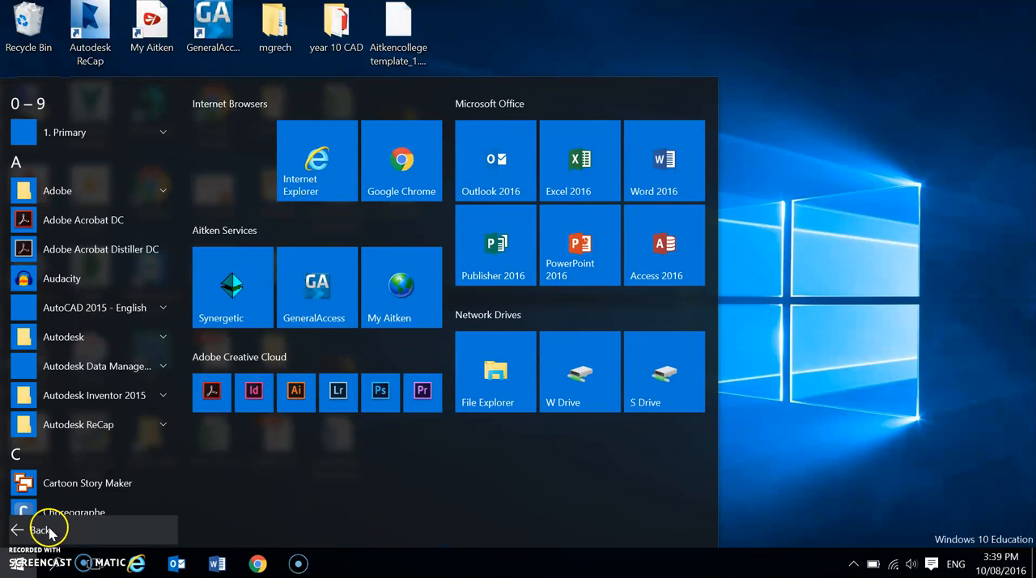
{"action": "scroll", "coordinate": [83, 388], "scroll_direction": "down", "scroll_amount": 5}
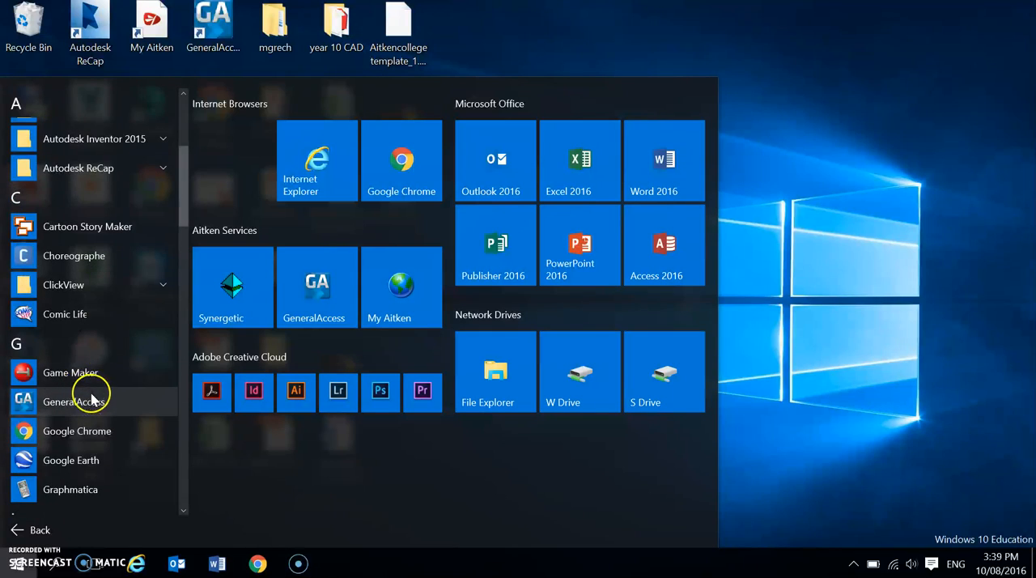
{"action": "scroll", "coordinate": [89, 402], "scroll_direction": "down", "scroll_amount": 5}
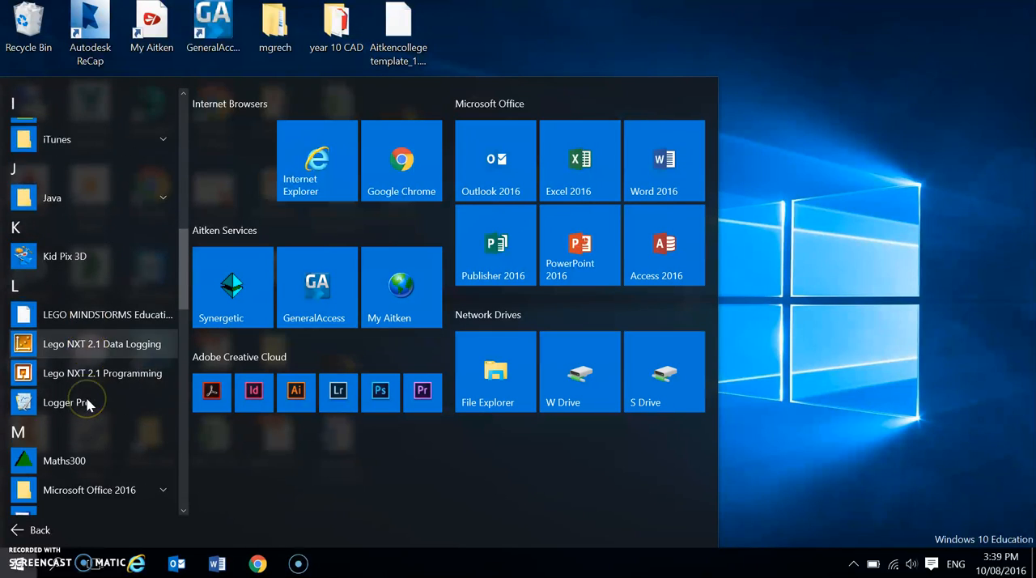
{"action": "scroll", "coordinate": [89, 403], "scroll_direction": "down", "scroll_amount": 5}
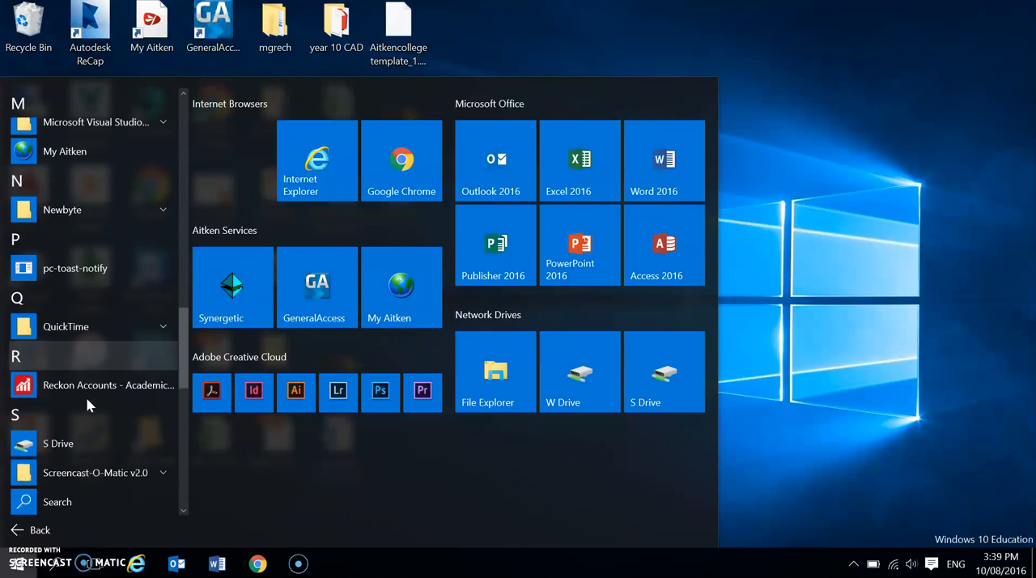
{"action": "left_click", "coordinate": [63, 399]}
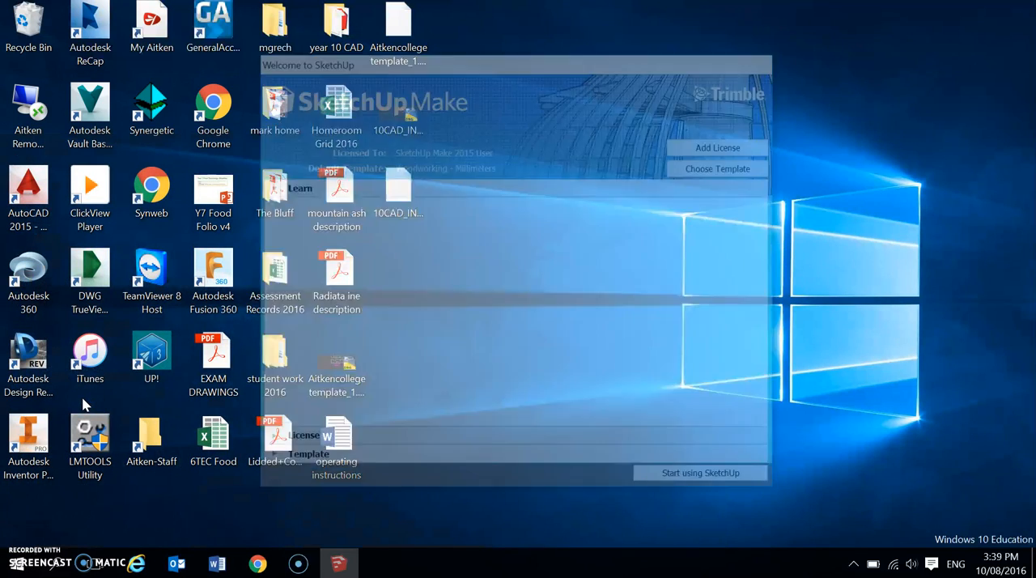
Start a model with the Simple Template - Feet and Inches template and close SketchUp again.
{"action": "left_click", "coordinate": [718, 167]}
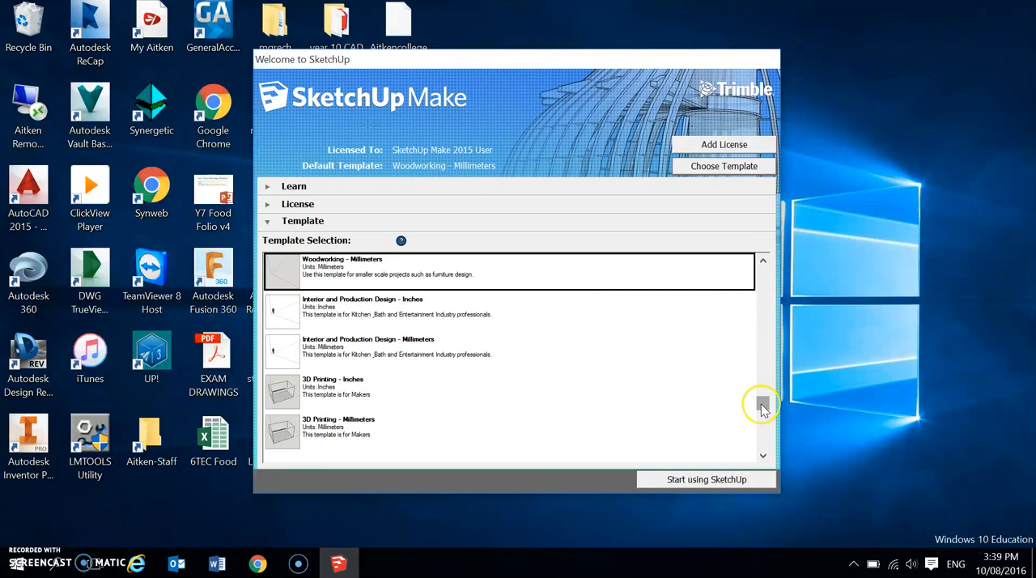
{"action": "scroll", "coordinate": [760, 348], "scroll_direction": "up", "scroll_amount": 1}
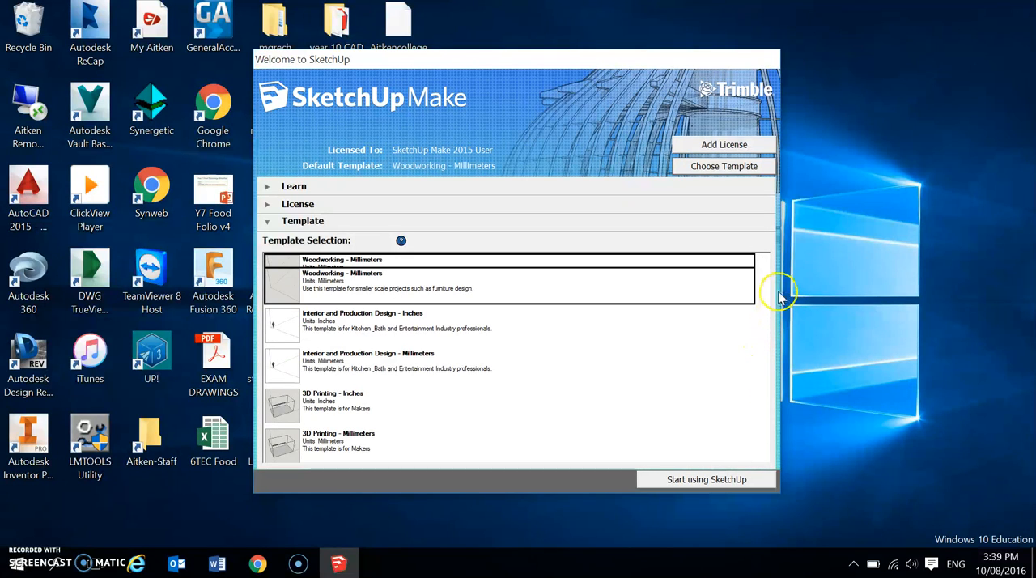
{"action": "left_click", "coordinate": [419, 289]}
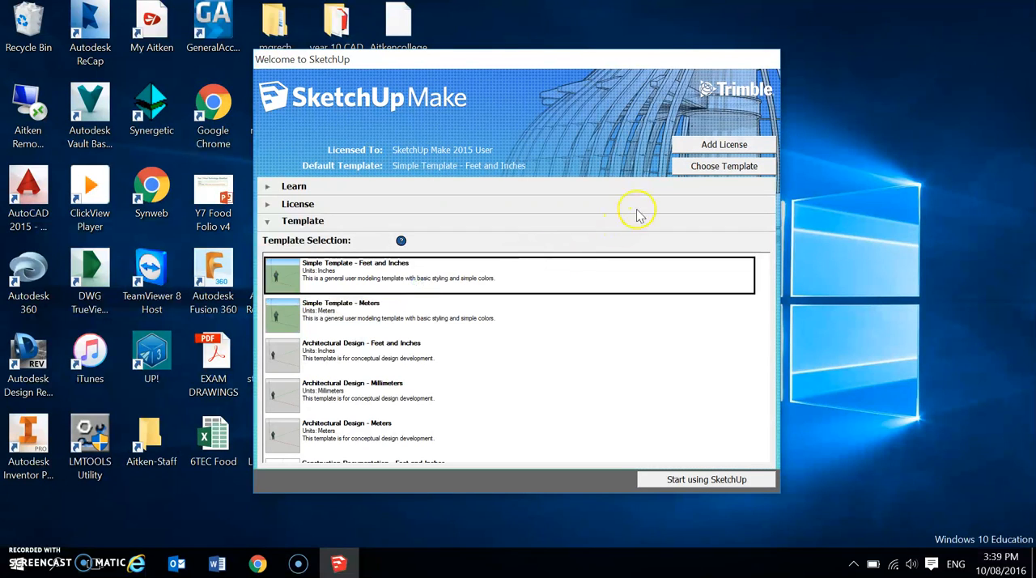
{"action": "left_click", "coordinate": [712, 167]}
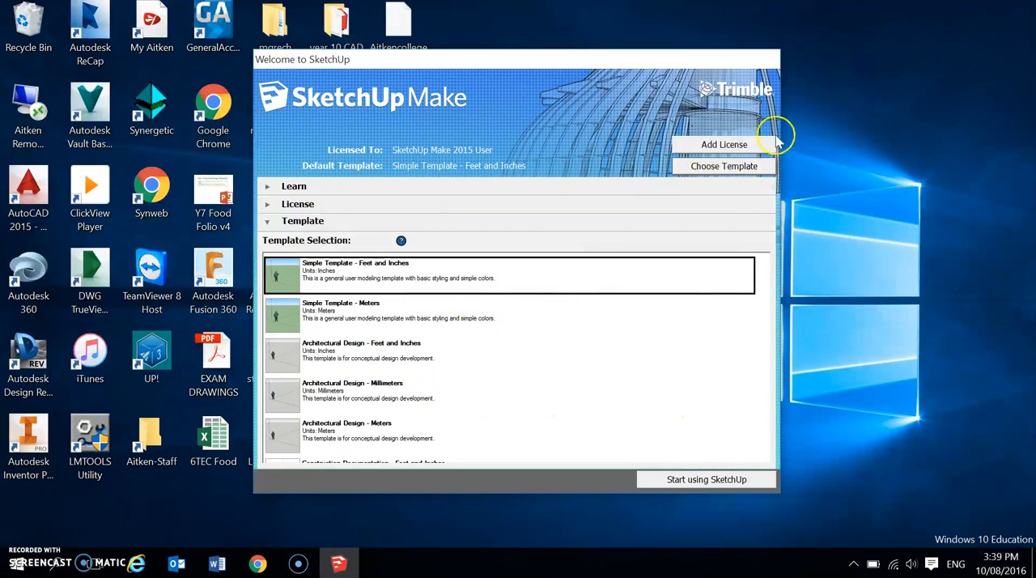
{"action": "left_click", "coordinate": [681, 476]}
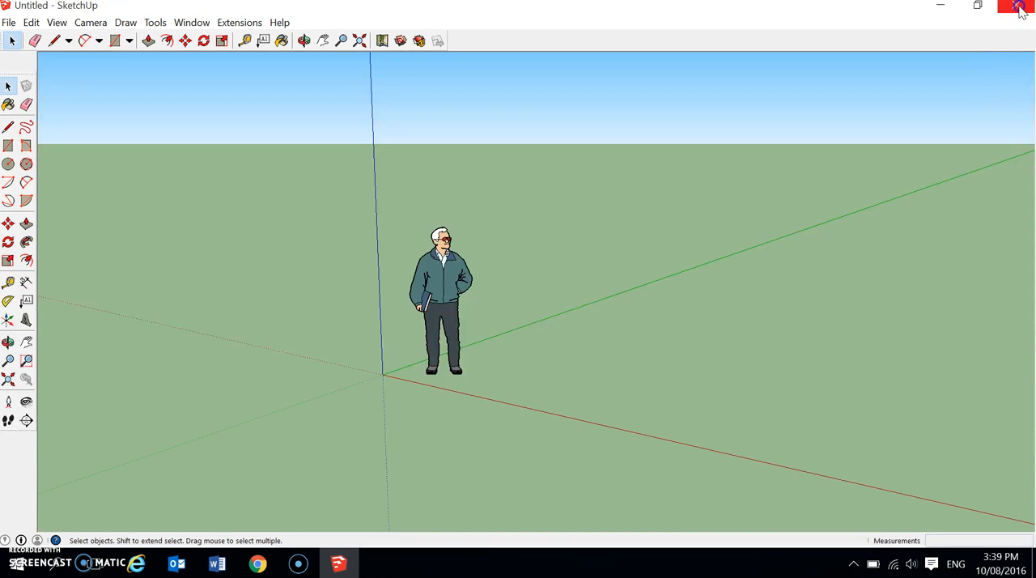
{"action": "left_click", "coordinate": [1016, 6]}
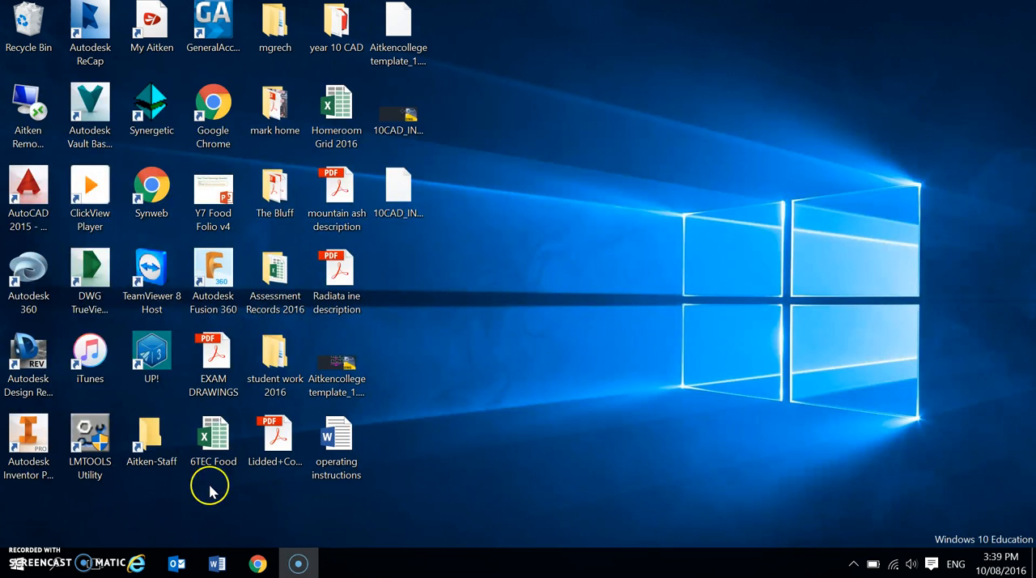
Launch SketchUp and start a new model with the Woodworking - Millimeters template.
{"action": "left_click", "coordinate": [17, 564]}
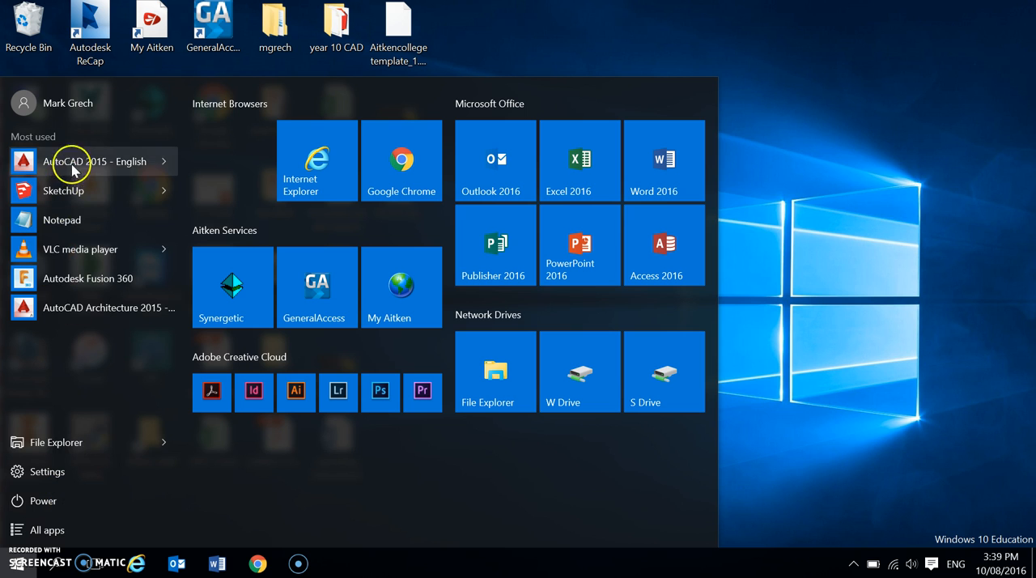
{"action": "left_click", "coordinate": [71, 191]}
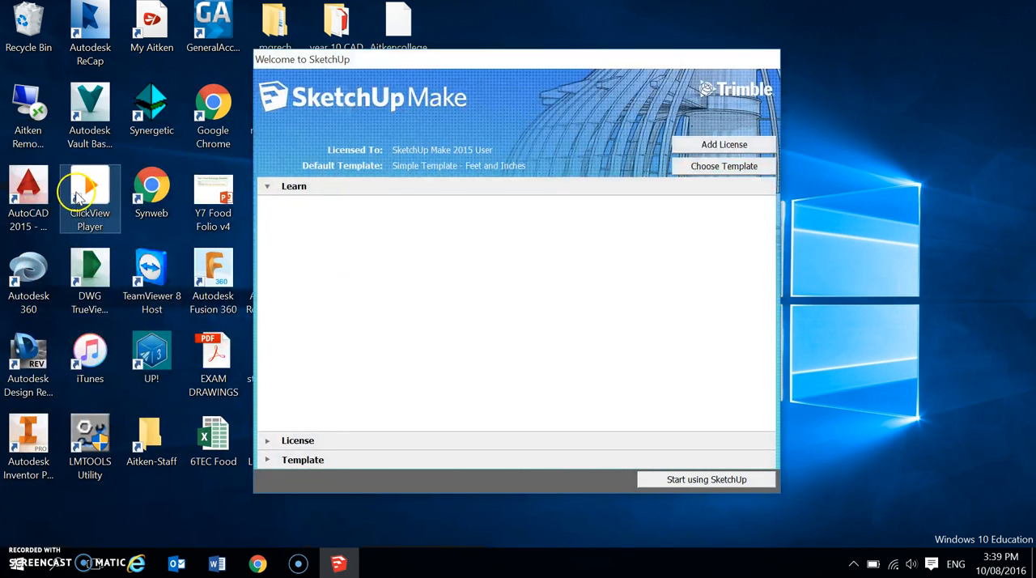
{"action": "left_click", "coordinate": [737, 170]}
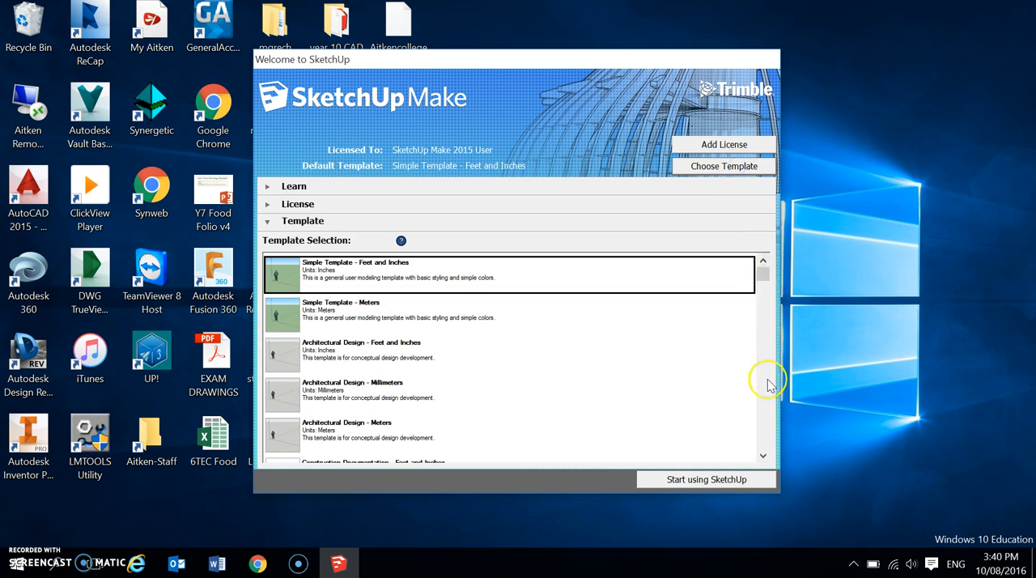
{"action": "left_click", "coordinate": [763, 456]}
{"action": "left_click", "coordinate": [763, 457]}
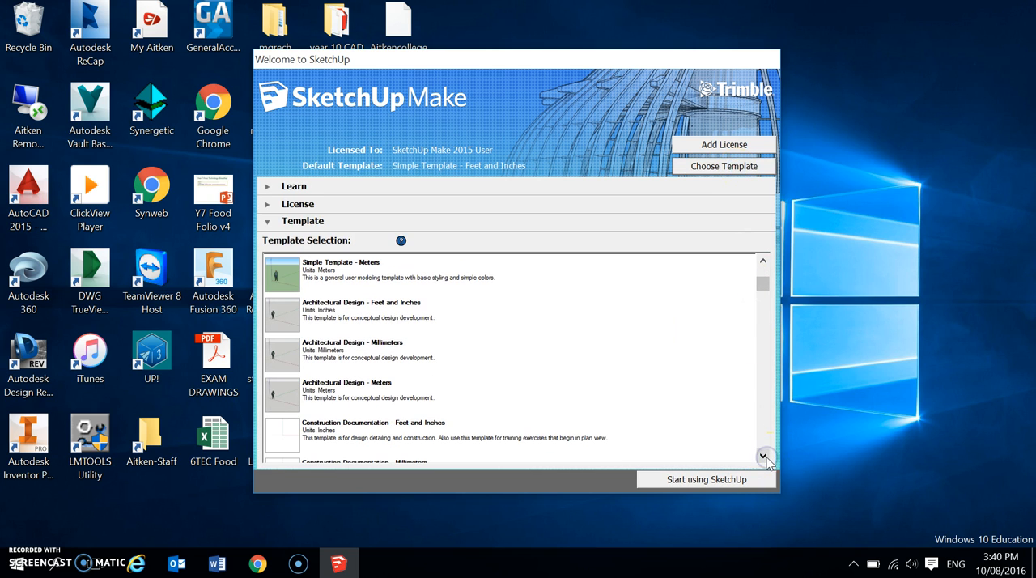
{"action": "left_click", "coordinate": [764, 457]}
{"action": "left_click", "coordinate": [765, 457]}
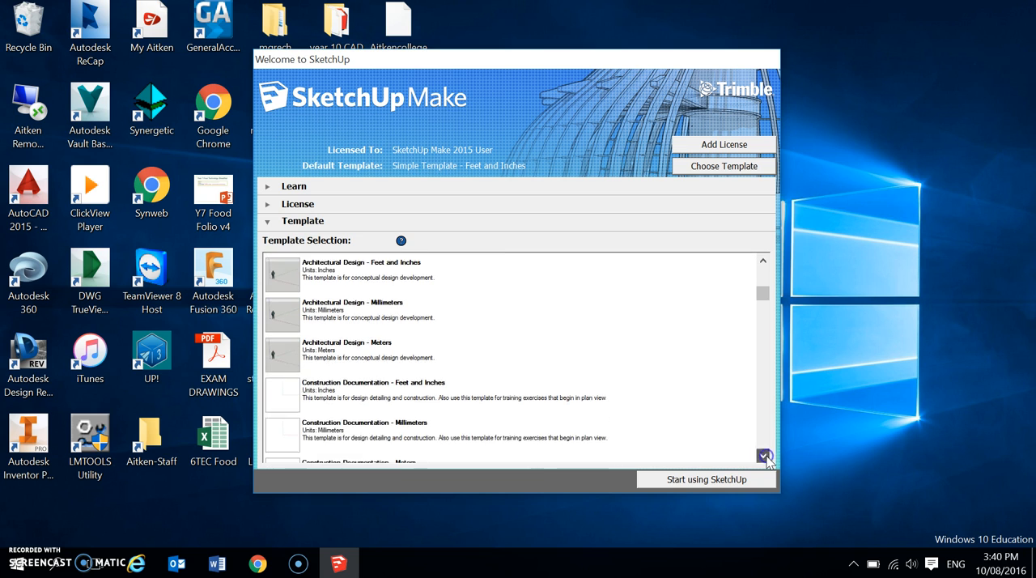
{"action": "left_click", "coordinate": [765, 458]}
{"action": "left_click", "coordinate": [765, 457]}
{"action": "left_click", "coordinate": [765, 457]}
{"action": "left_click", "coordinate": [765, 458]}
{"action": "left_click", "coordinate": [765, 458]}
{"action": "left_click", "coordinate": [765, 457]}
{"action": "left_click", "coordinate": [764, 457]}
{"action": "left_click", "coordinate": [764, 457]}
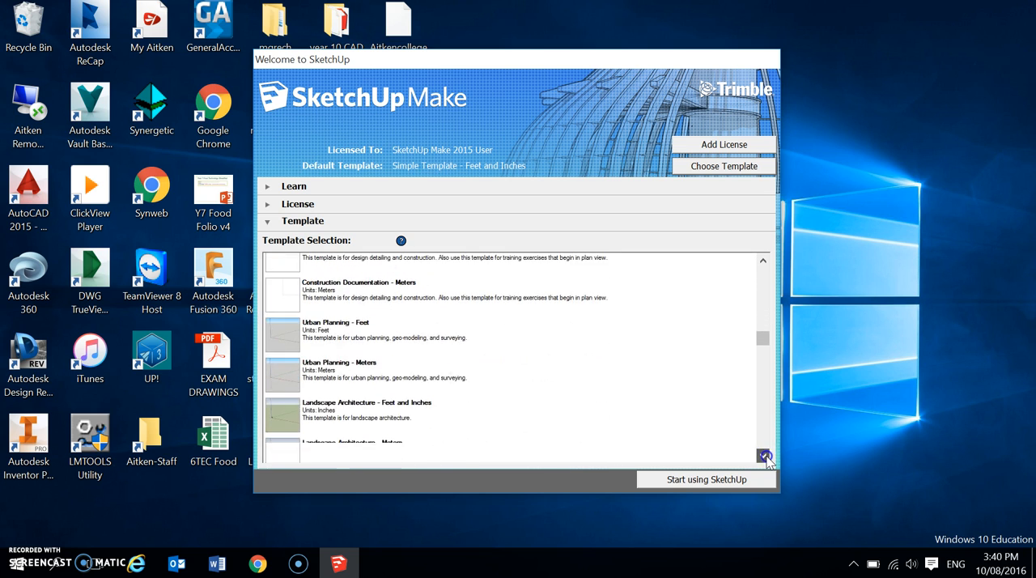
{"action": "left_click", "coordinate": [765, 457]}
{"action": "left_click", "coordinate": [765, 457]}
{"action": "left_click", "coordinate": [764, 457]}
{"action": "left_click", "coordinate": [765, 457]}
{"action": "left_click", "coordinate": [764, 457]}
{"action": "left_click", "coordinate": [765, 457]}
{"action": "left_click", "coordinate": [764, 457]}
{"action": "left_click", "coordinate": [765, 457]}
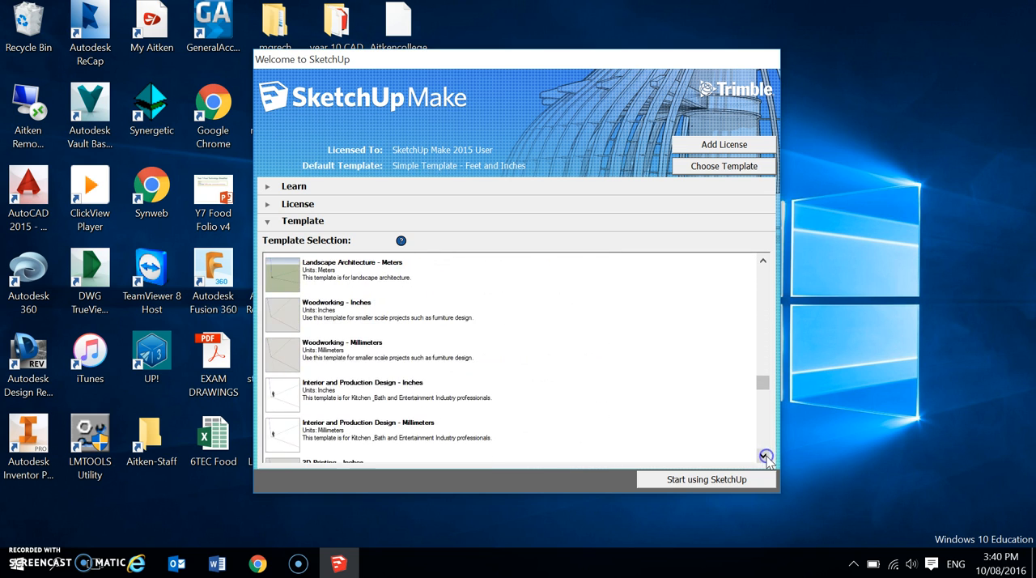
{"action": "left_click", "coordinate": [300, 353]}
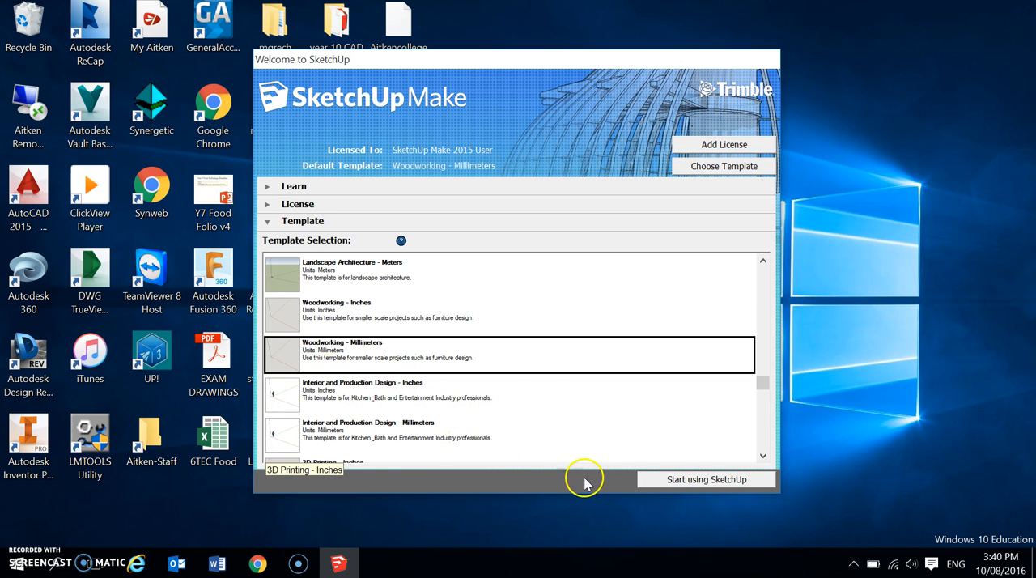
{"action": "left_click", "coordinate": [679, 479]}
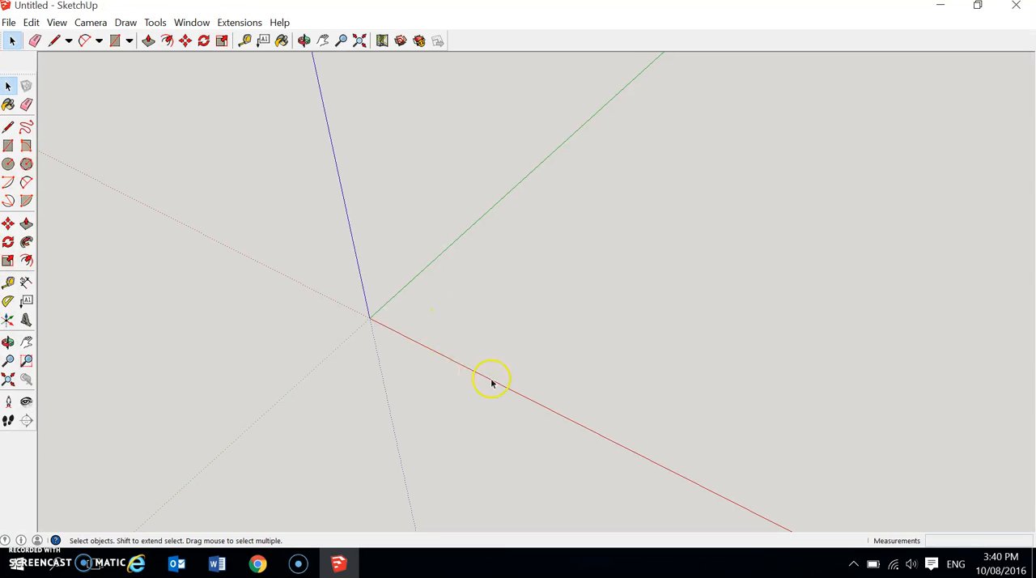
{"action": "scroll", "coordinate": [531, 384], "scroll_direction": "down", "scroll_amount": 2}
{"action": "scroll", "coordinate": [530, 383], "scroll_direction": "up", "scroll_amount": 2}
{"action": "scroll", "coordinate": [529, 383], "scroll_direction": "down", "scroll_amount": 3}
{"action": "scroll", "coordinate": [531, 382], "scroll_direction": "up", "scroll_amount": 5}
{"action": "scroll", "coordinate": [530, 378], "scroll_direction": "down", "scroll_amount": 2}
{"action": "scroll", "coordinate": [527, 381], "scroll_direction": "up", "scroll_amount": 3}
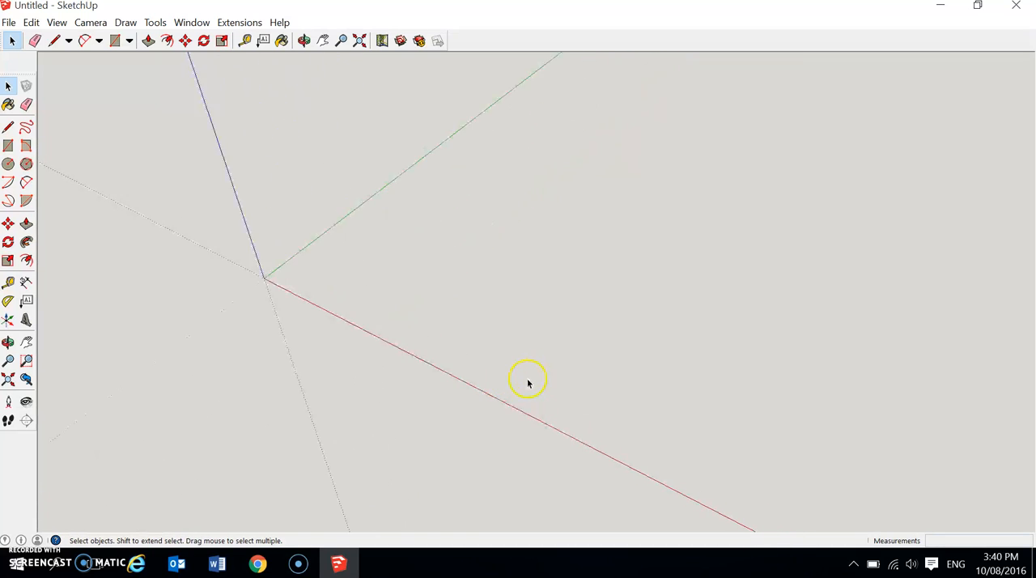
{"action": "scroll", "coordinate": [526, 385], "scroll_direction": "down", "scroll_amount": 2}
{"action": "scroll", "coordinate": [526, 379], "scroll_direction": "up", "scroll_amount": 2}
{"action": "scroll", "coordinate": [518, 382], "scroll_direction": "down", "scroll_amount": 2}
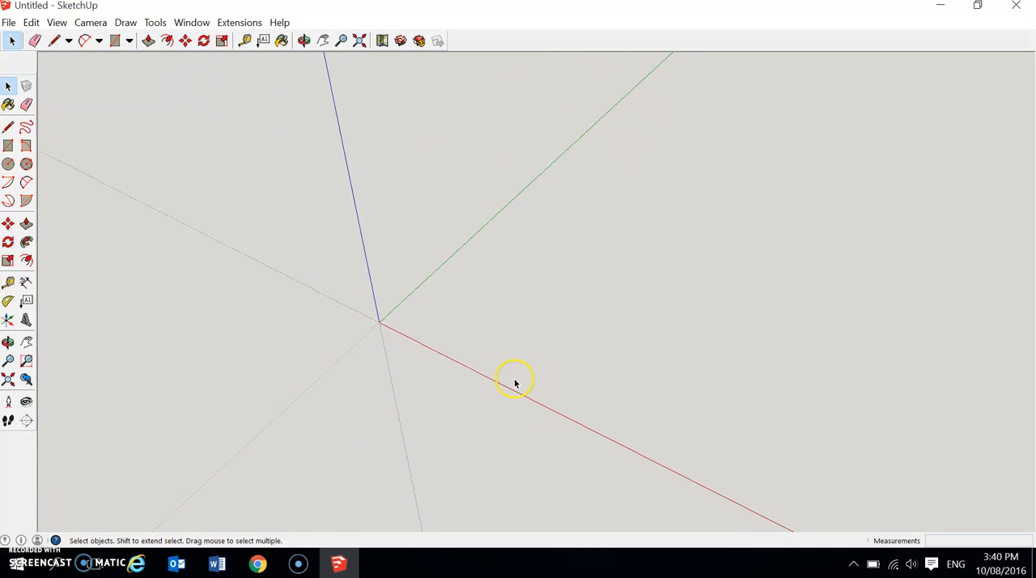
{"action": "middle_click_drag", "start_coordinate": [568, 325], "coordinate": [526, 318]}
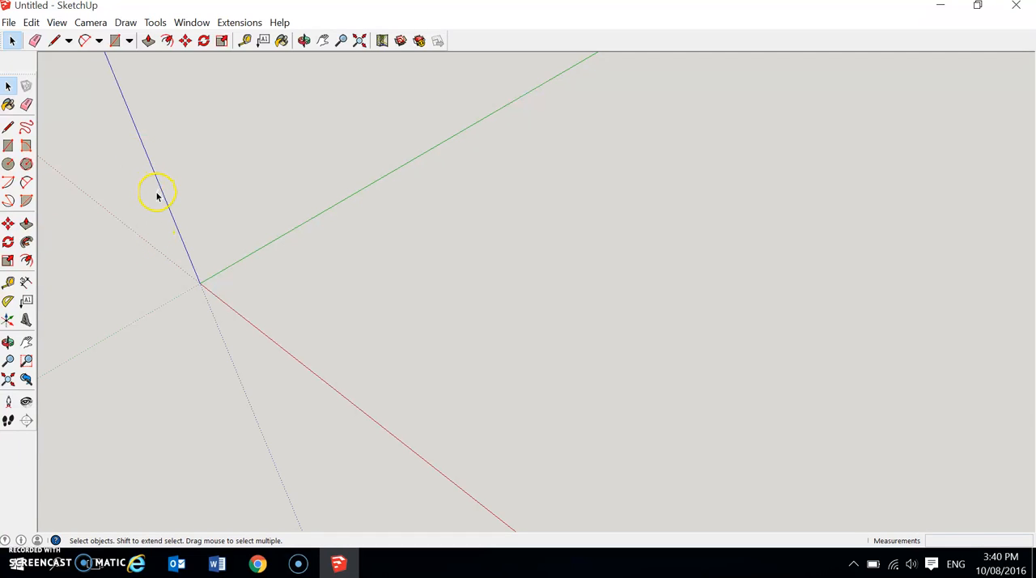
Draw a 230 by 125 mm rectangle on the ground plane beside the origin and fit it in the view.
{"action": "left_click", "coordinate": [116, 41]}
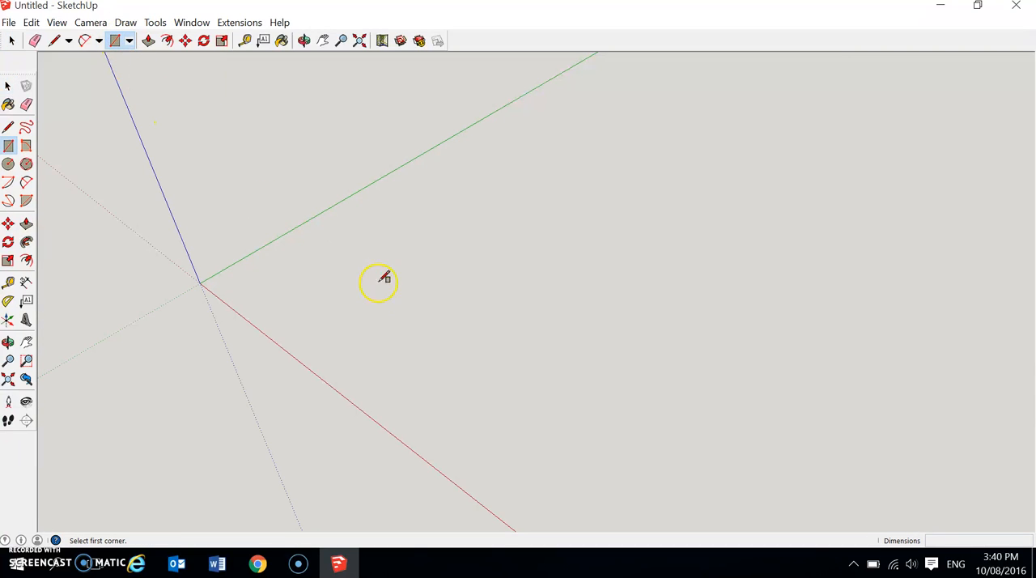
{"action": "left_click", "coordinate": [347, 269]}
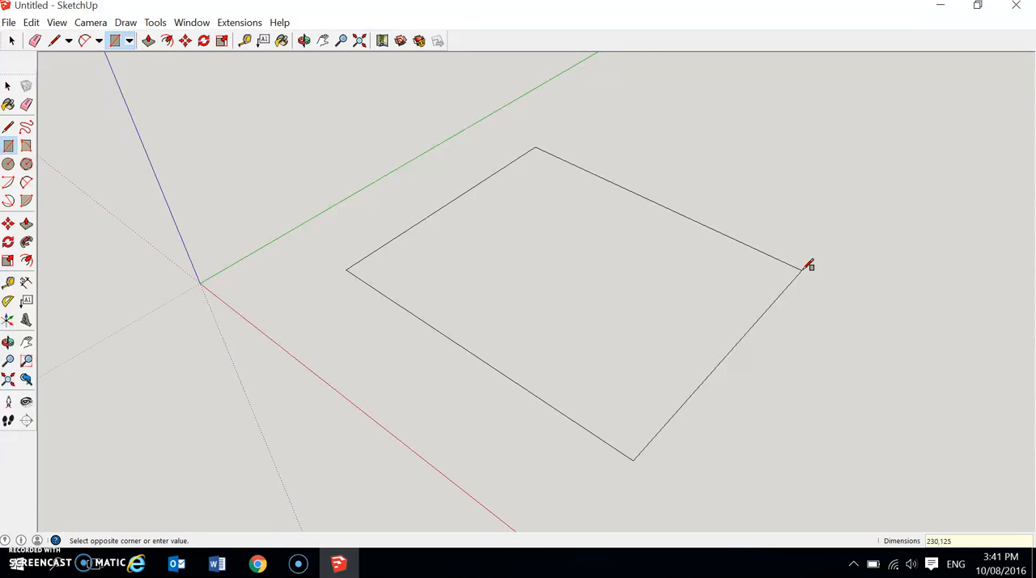
{"action": "key", "text": "Return"}
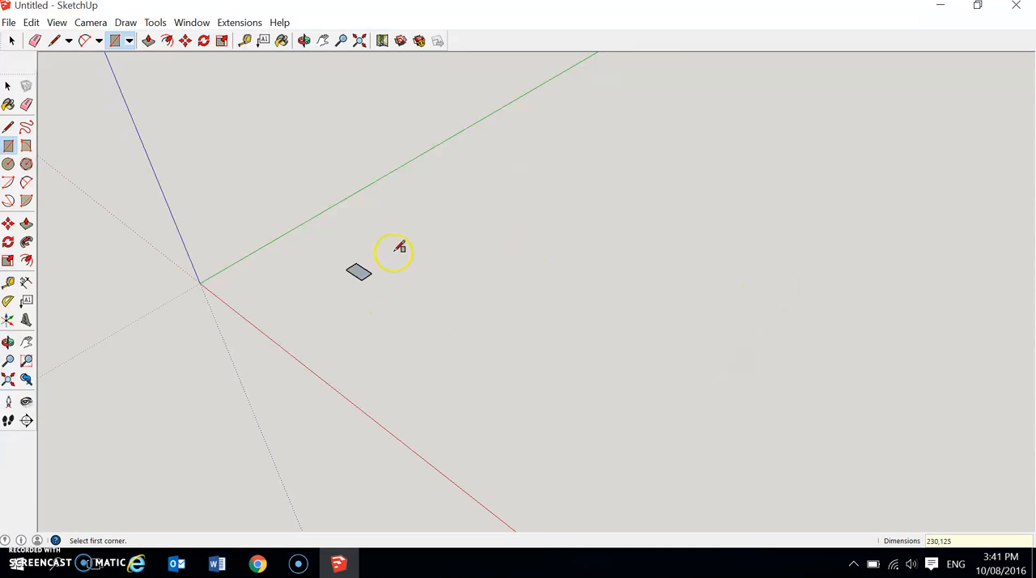
{"action": "left_click", "coordinate": [360, 43]}
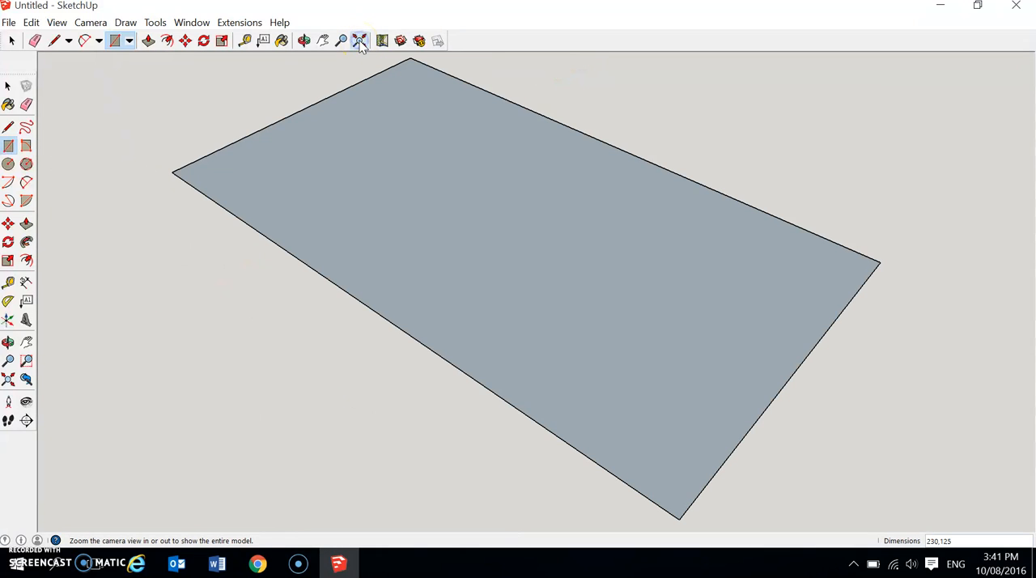
{"action": "scroll", "coordinate": [469, 347], "scroll_direction": "down", "scroll_amount": 1}
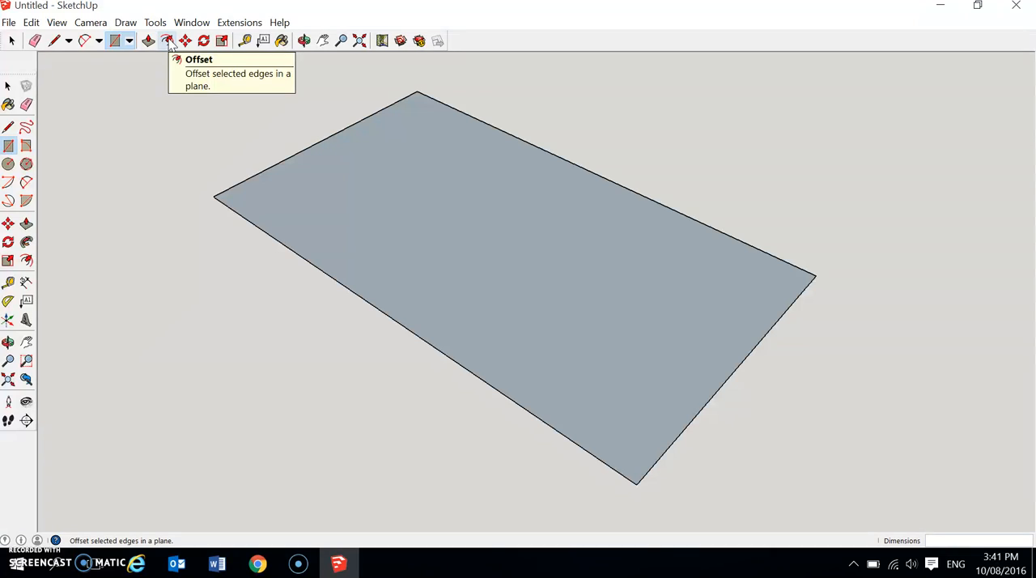
Check in the toolbar settings whether the Large Tool Set is enabled, and close the settings.
{"action": "left_click", "coordinate": [58, 23]}
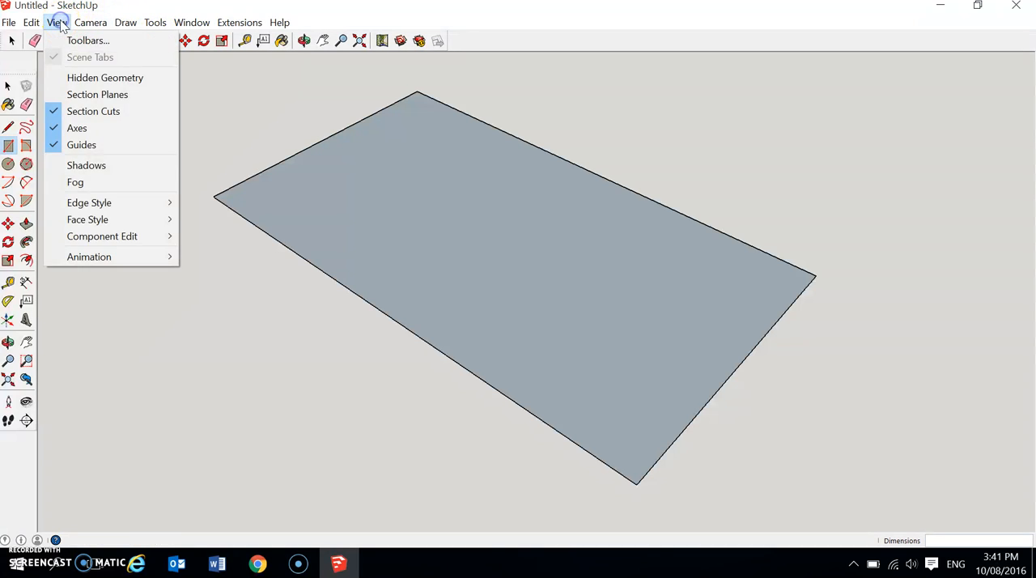
{"action": "left_click", "coordinate": [76, 43]}
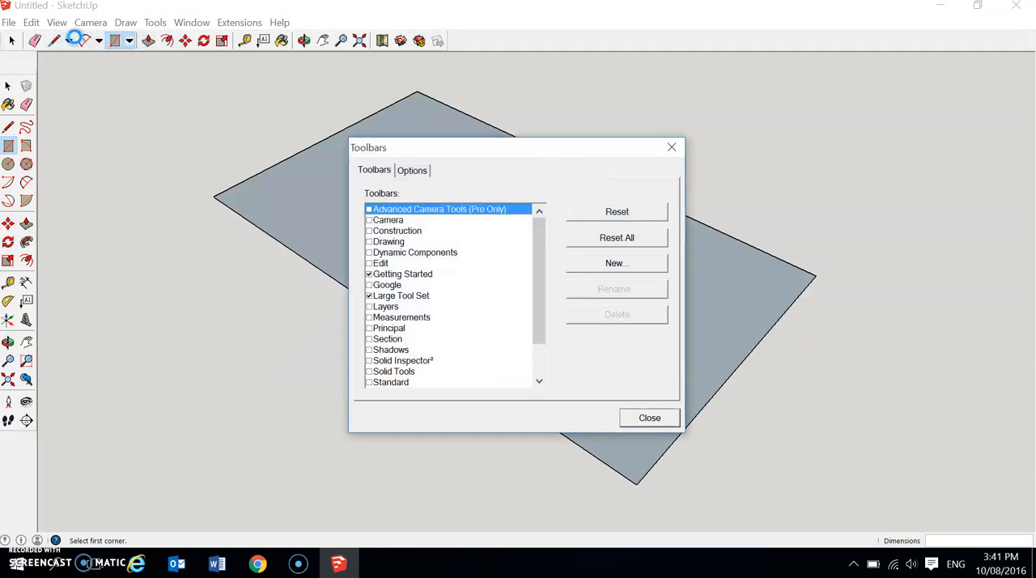
{"action": "left_click", "coordinate": [369, 295]}
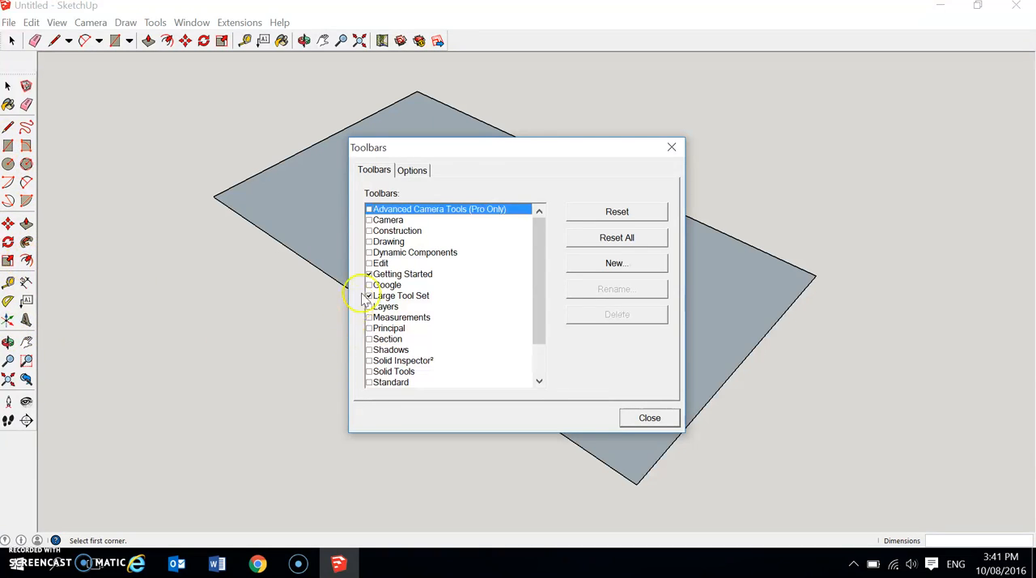
{"action": "left_click", "coordinate": [652, 417]}
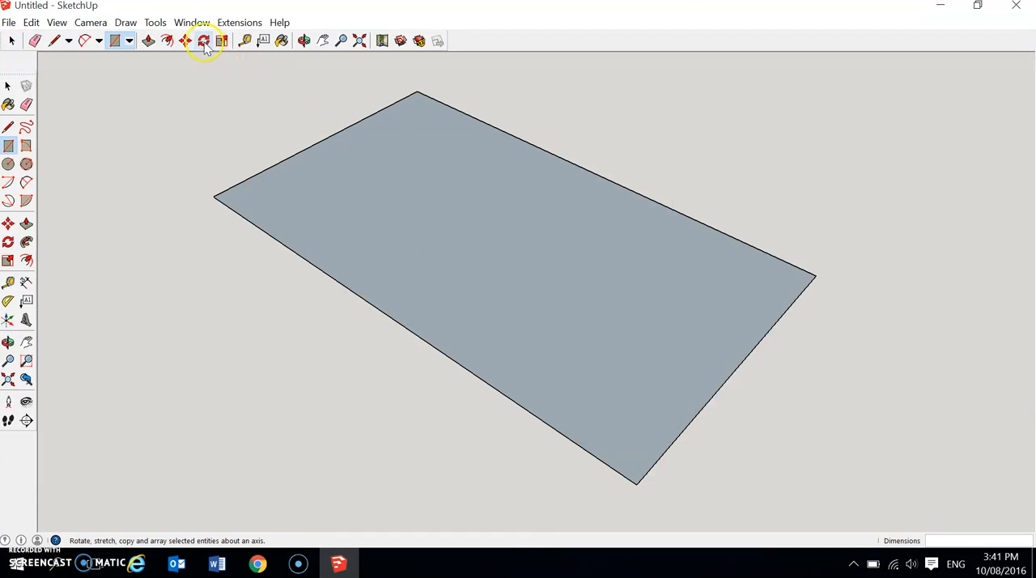
Offset the rectangle's edges inward to create a smaller rectangle with an even border around it.
{"action": "left_click", "coordinate": [26, 260]}
{"action": "left_click", "coordinate": [298, 186]}
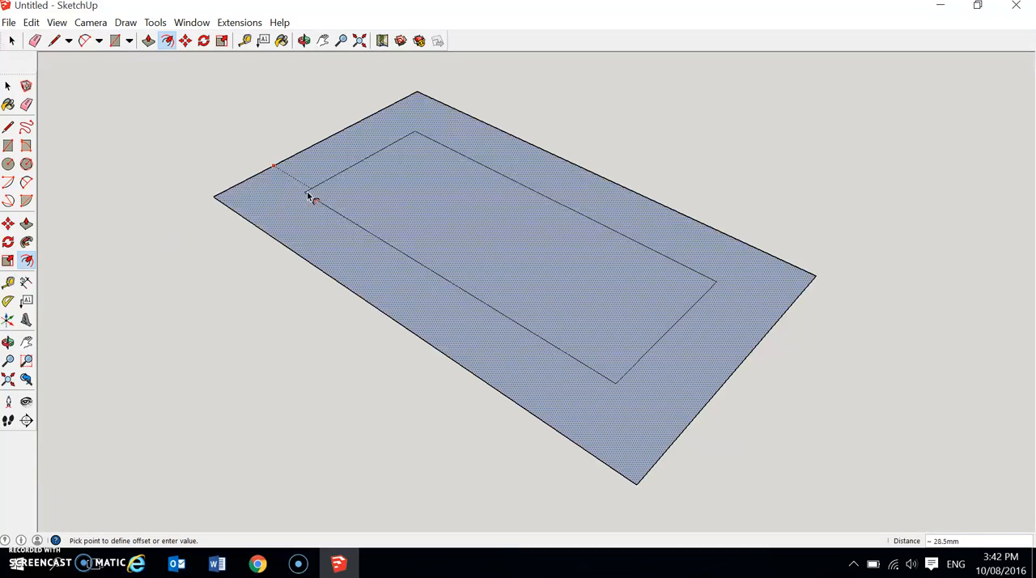
{"action": "key", "text": "Return"}
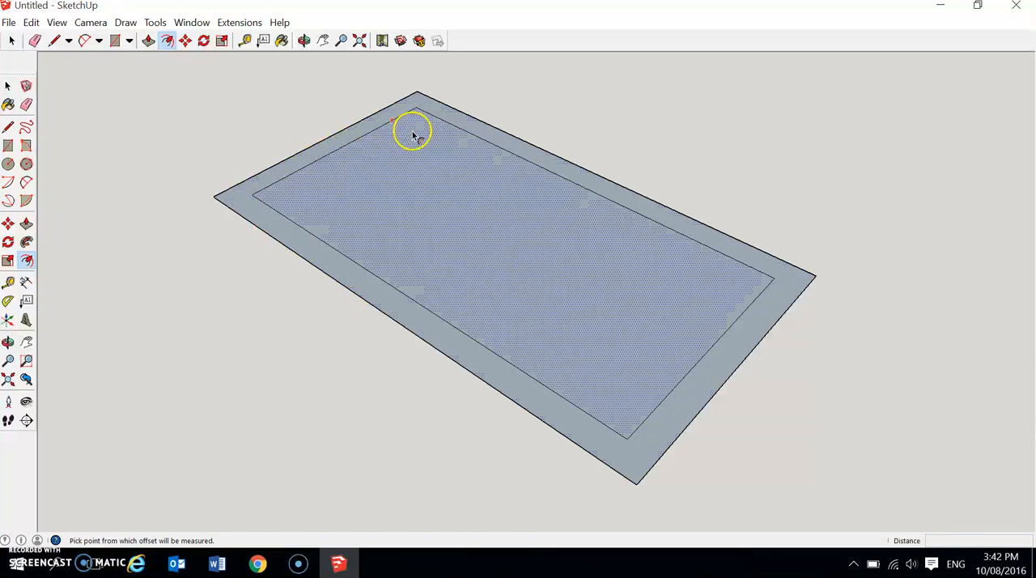
Try to pull the whole border up 100 mm as one continuous wall, and undo the pull.
{"action": "left_click", "coordinate": [148, 40]}
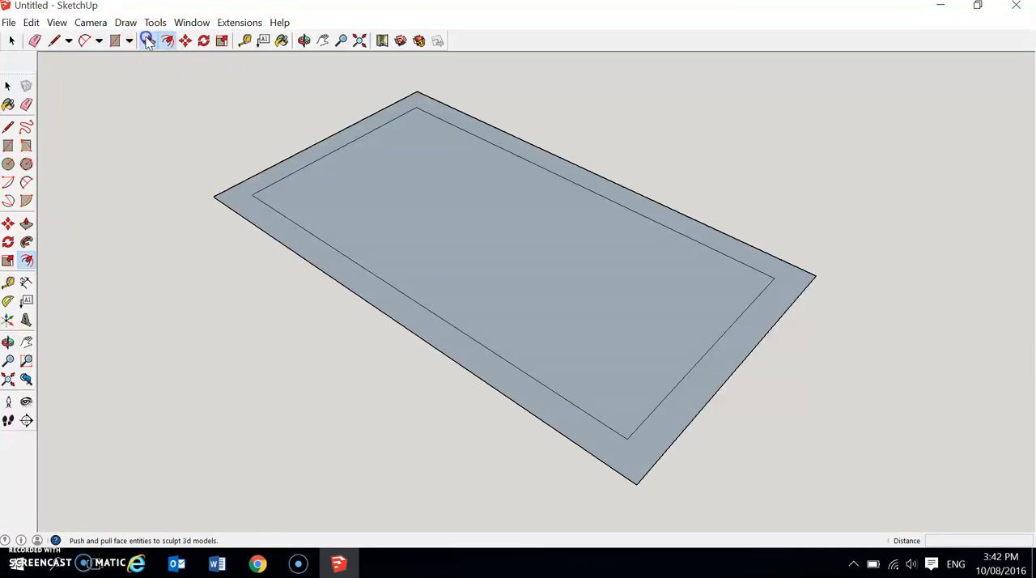
{"action": "left_click_drag", "start_coordinate": [227, 192], "coordinate": [254, 116]}
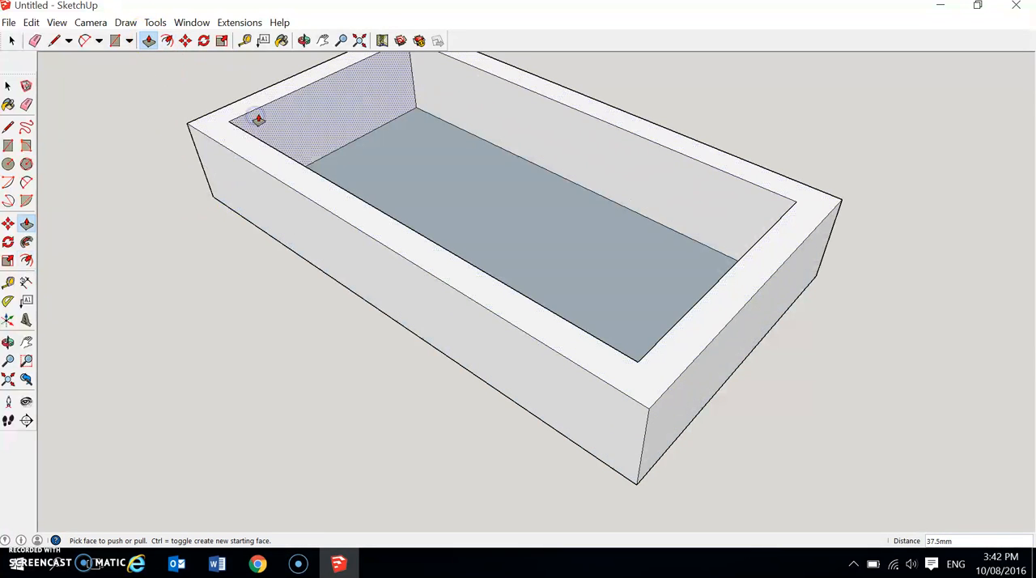
{"action": "left_click", "coordinate": [258, 120]}
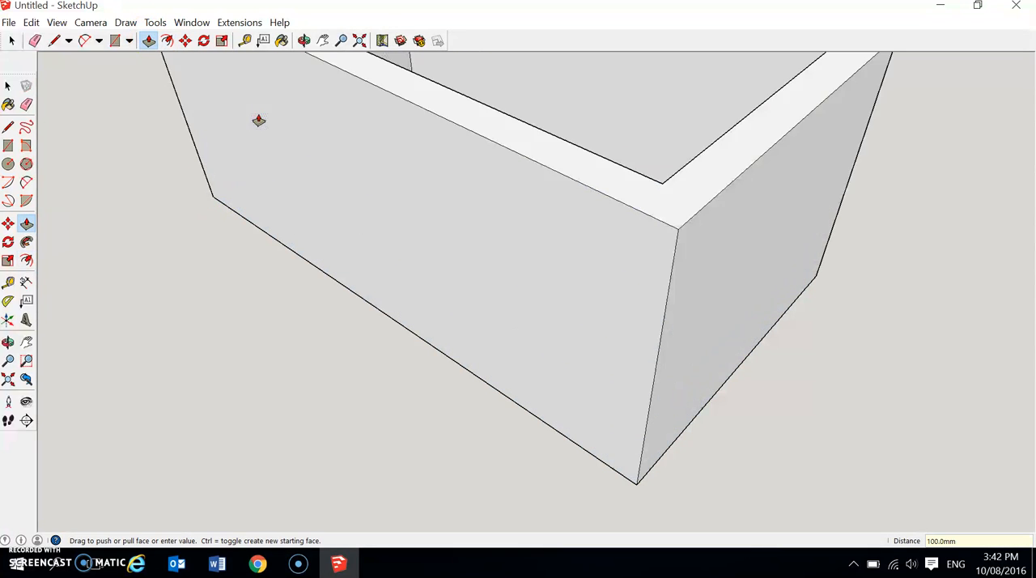
{"action": "mouse_move", "coordinate": [527, 250]}
{"action": "middle_mouse_down"}
{"action": "mouse_move", "coordinate": [631, 219]}
{"action": "mouse_move", "coordinate": [514, 279]}
{"action": "mouse_move", "coordinate": [606, 275]}
{"action": "mouse_move", "coordinate": [599, 279]}
{"action": "middle_mouse_up"}
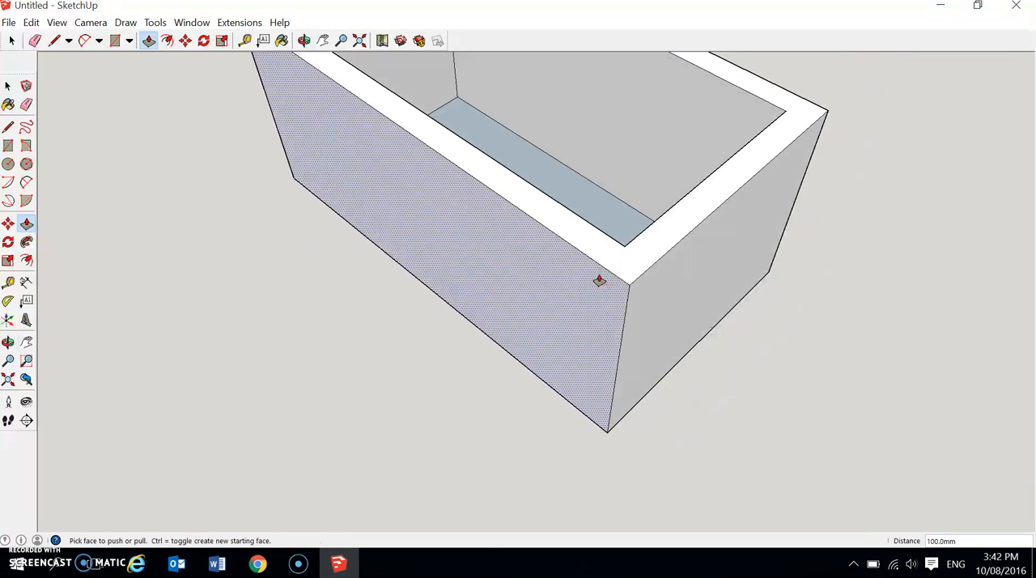
{"action": "key", "text": "ctrl+z"}
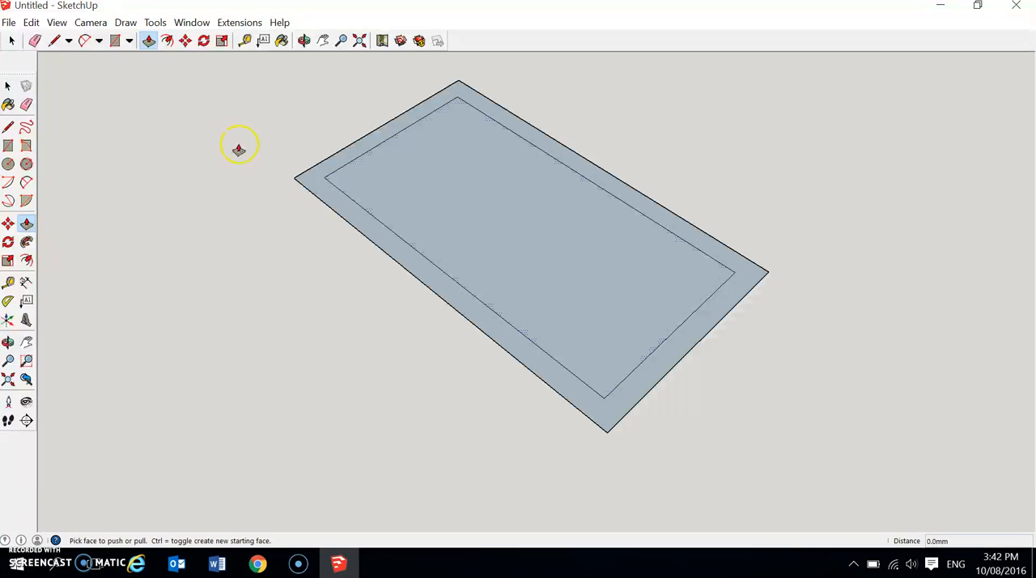
At both inner corners of the near short side, draw a 6 mm line extending the inner edge and a 12 mm line to the outer edge.
{"action": "left_click", "coordinate": [54, 41]}
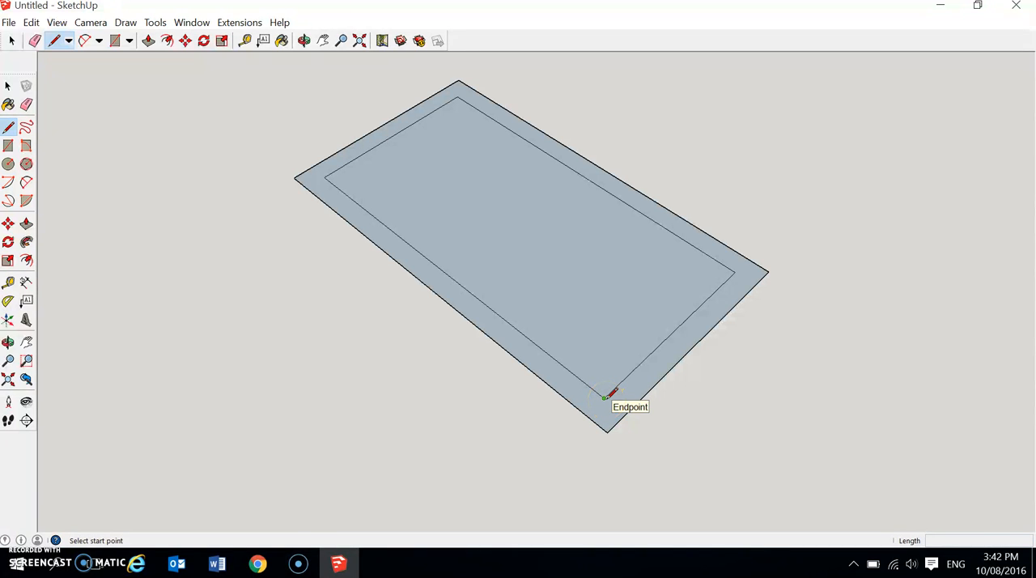
{"action": "left_click", "coordinate": [605, 397]}
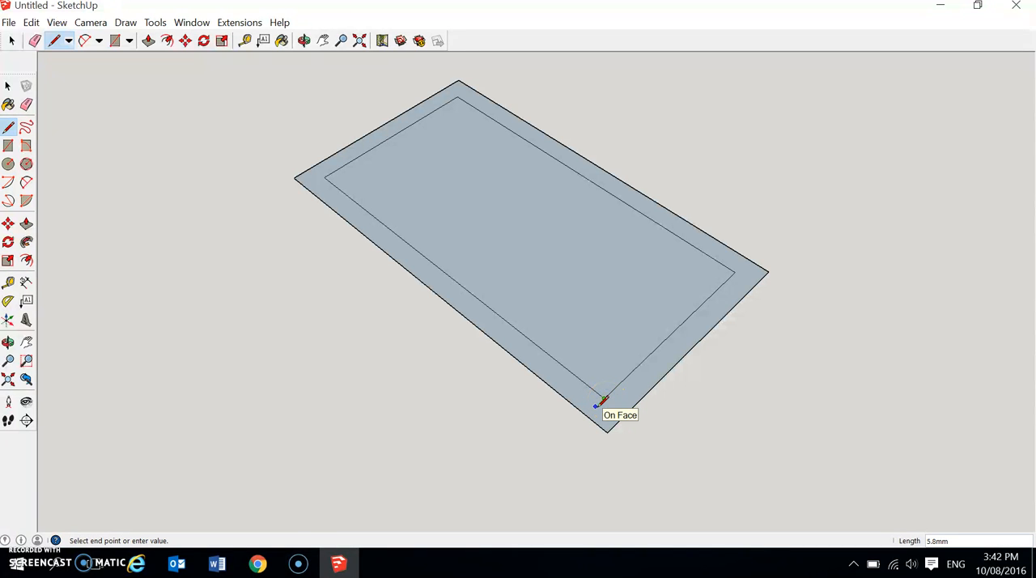
{"action": "scroll", "coordinate": [604, 400], "scroll_direction": "up", "scroll_amount": 5}
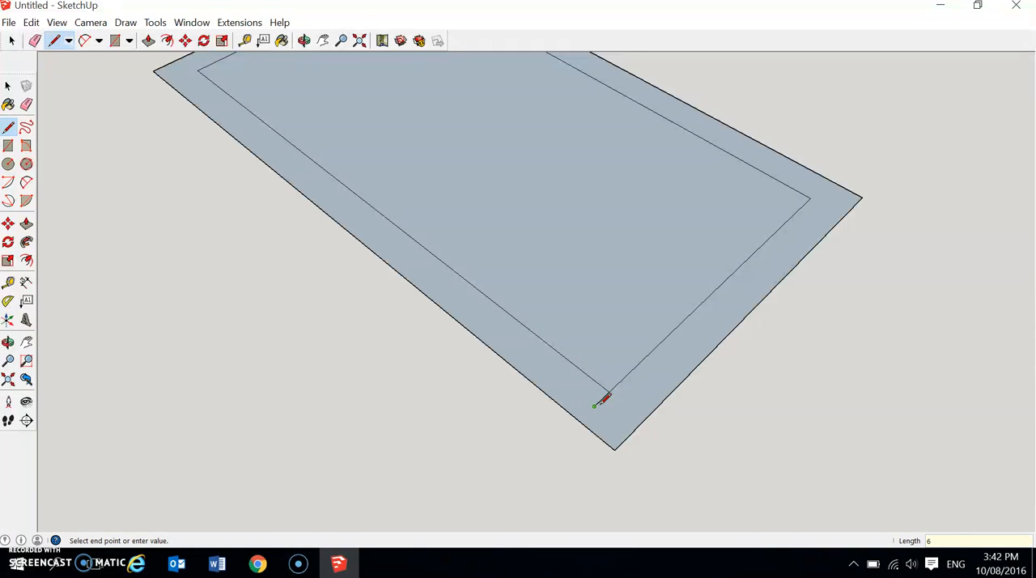
{"action": "left_click", "coordinate": [632, 435]}
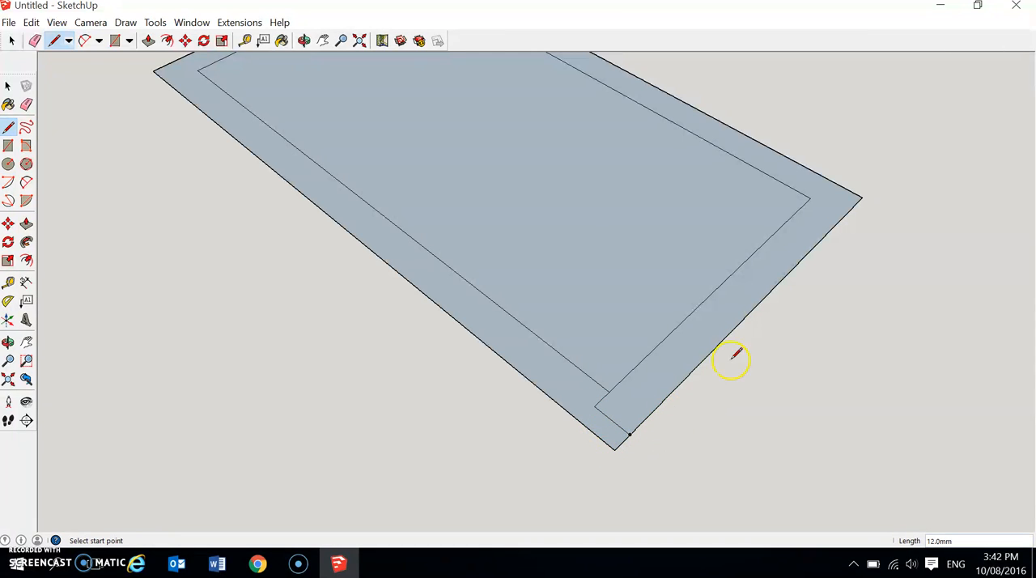
{"action": "left_click", "coordinate": [810, 197]}
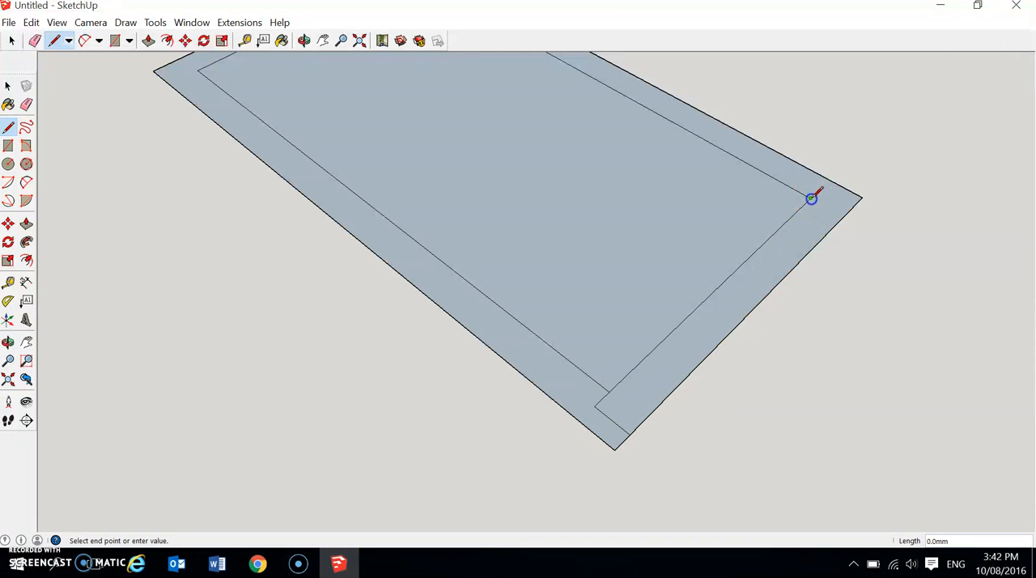
{"action": "left_click", "coordinate": [851, 209]}
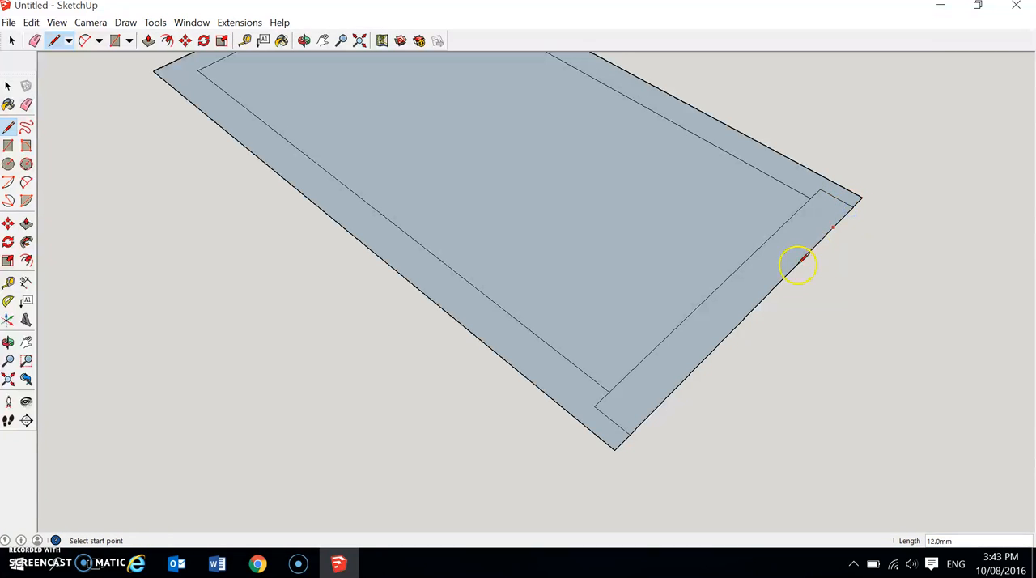
Draw matching 6 mm and 12 mm joint lines at both inner corners of the far short side.
{"action": "scroll", "coordinate": [781, 322], "scroll_direction": "down", "scroll_amount": 3}
{"action": "scroll", "coordinate": [516, 84], "scroll_direction": "up", "scroll_amount": 2}
{"action": "mouse_move", "coordinate": [515, 84]}
{"action": "middle_mouse_down"}
{"action": "mouse_move", "coordinate": [511, 111]}
{"action": "mouse_move", "coordinate": [520, 76]}
{"action": "middle_mouse_up"}
{"action": "left_click", "coordinate": [505, 76]}
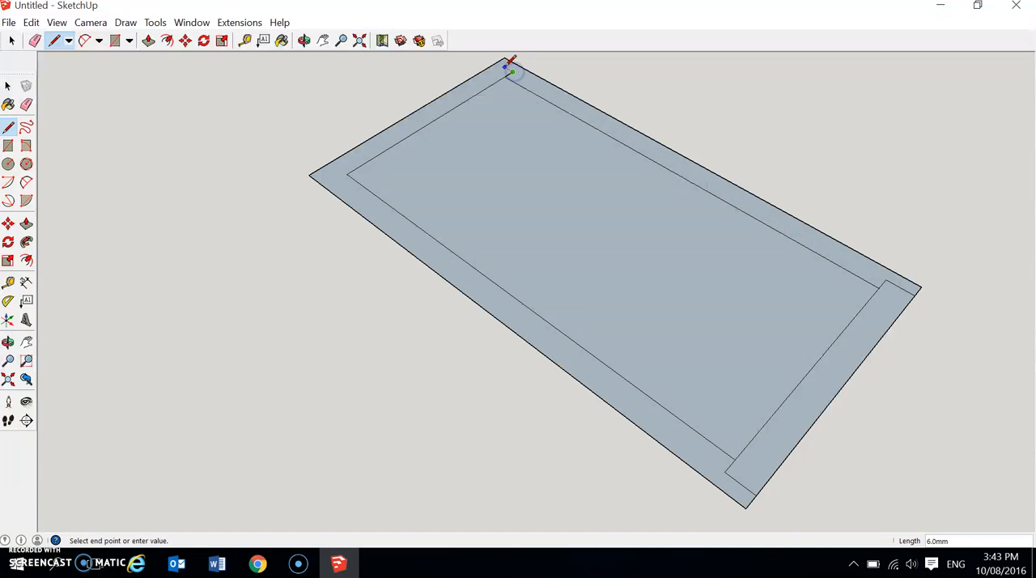
{"action": "left_click", "coordinate": [499, 63]}
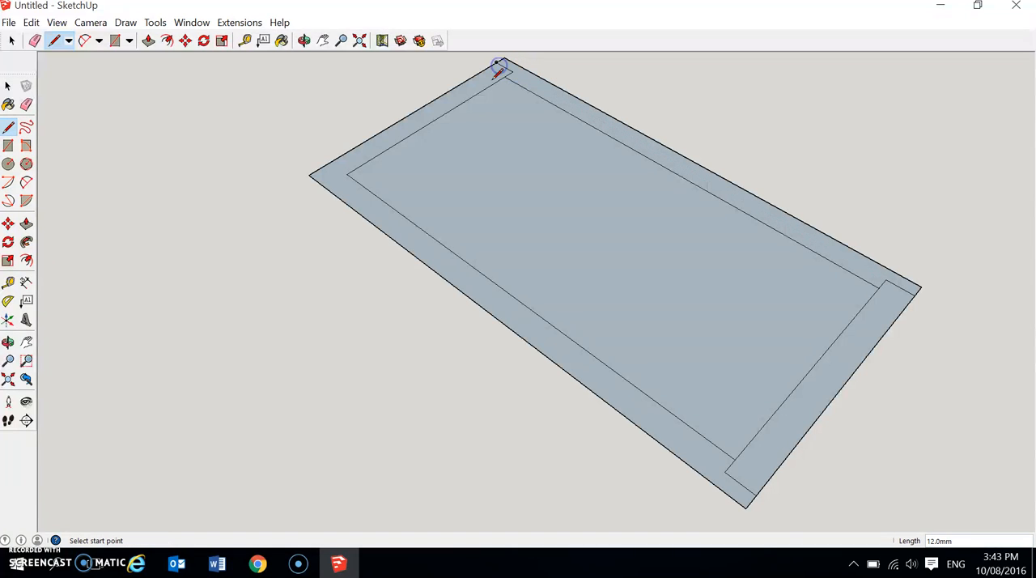
{"action": "left_click", "coordinate": [347, 175]}
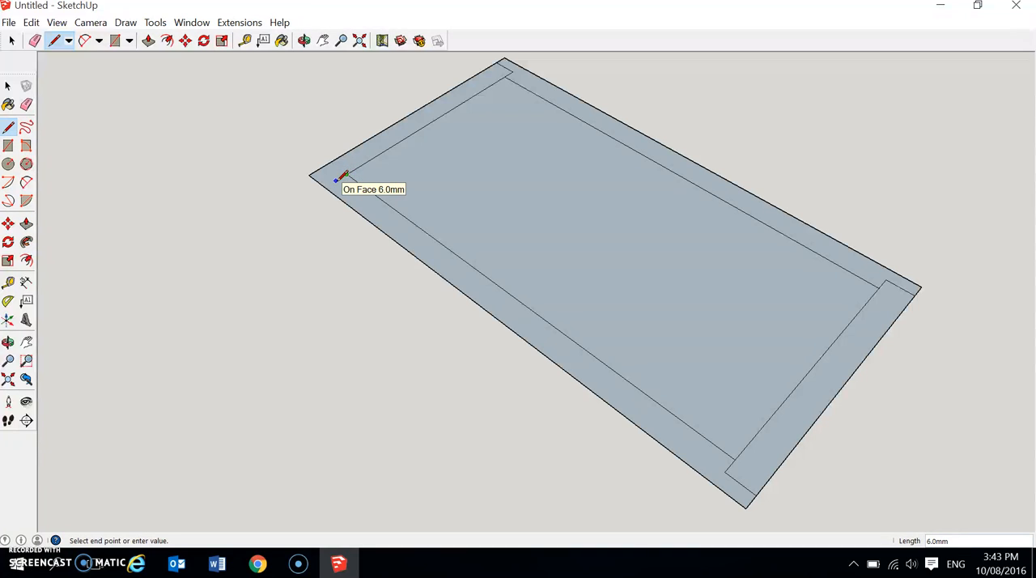
{"action": "left_click", "coordinate": [322, 168]}
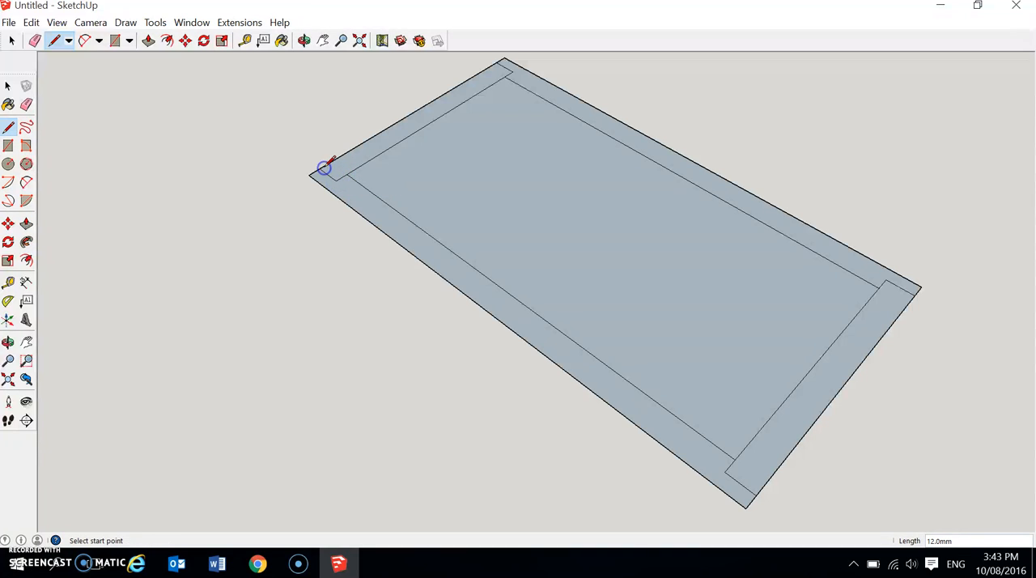
Try to pull the near short border piece up about 67 mm, and undo the pull.
{"action": "left_click", "coordinate": [148, 41]}
{"action": "left_click", "coordinate": [771, 451]}
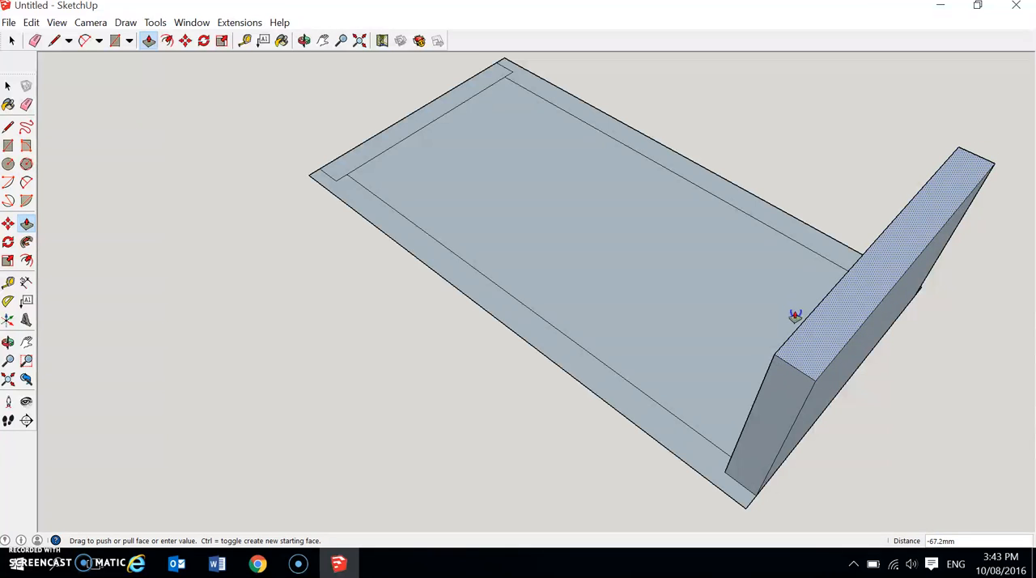
{"action": "left_click", "coordinate": [795, 316]}
{"action": "key", "text": "ctrl+z"}
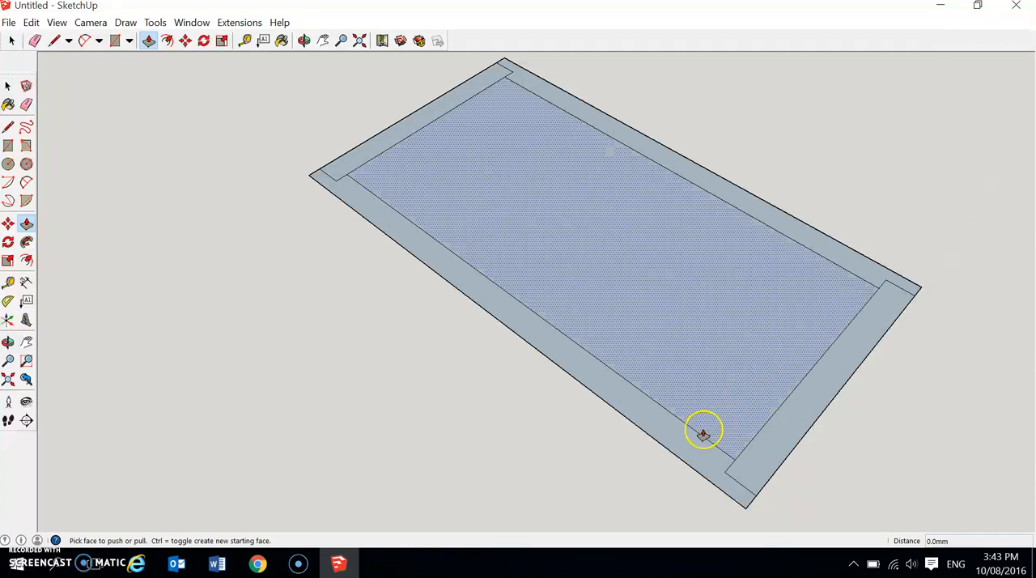
Pull both long side pieces and the far end piece up 100 mm to form three walls.
{"action": "left_click", "coordinate": [678, 446]}
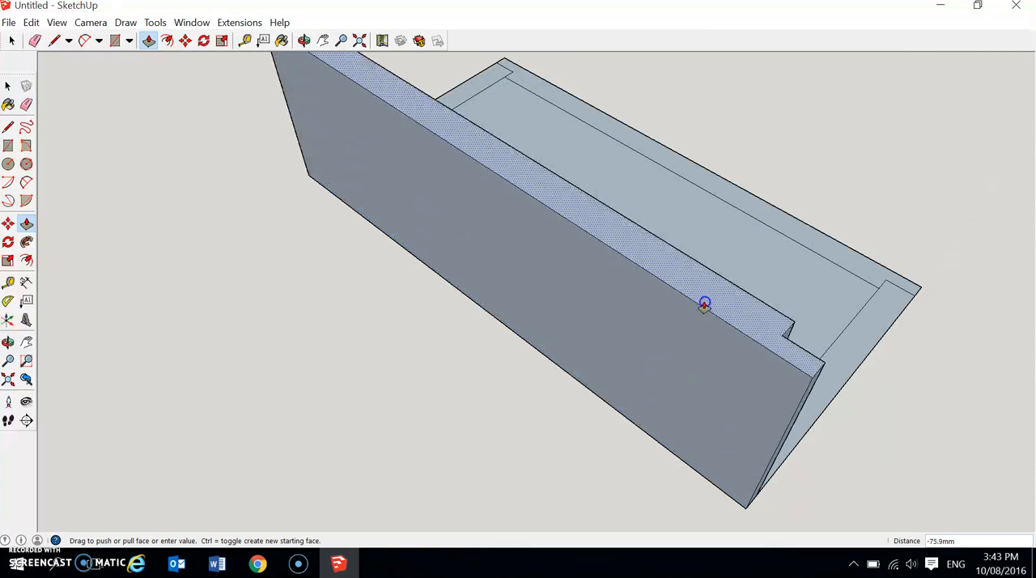
{"action": "left_click", "coordinate": [715, 283]}
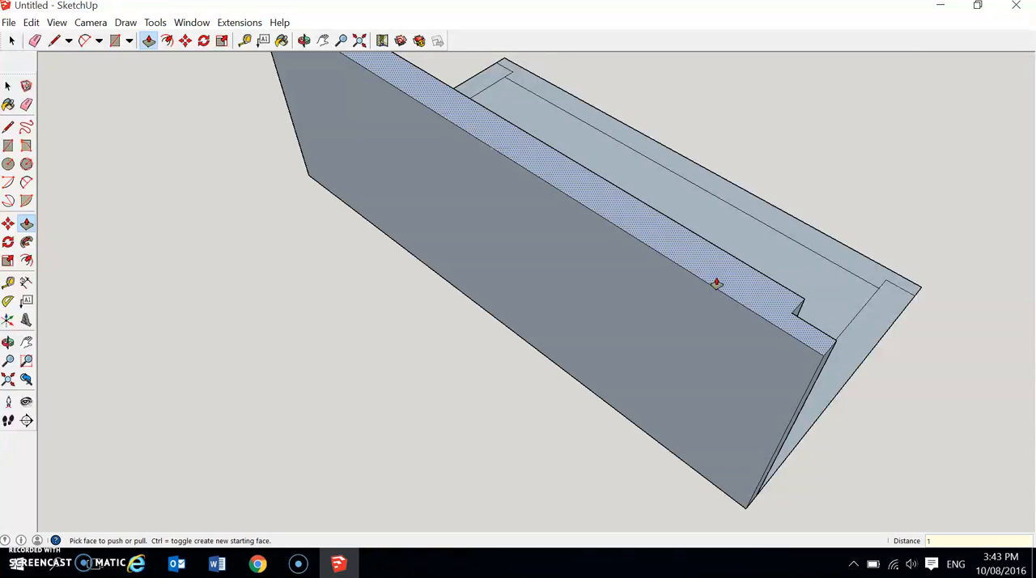
{"action": "middle_click_drag", "start_coordinate": [953, 393], "coordinate": [754, 377]}
{"action": "left_click_drag", "start_coordinate": [792, 360], "coordinate": [821, 267]}
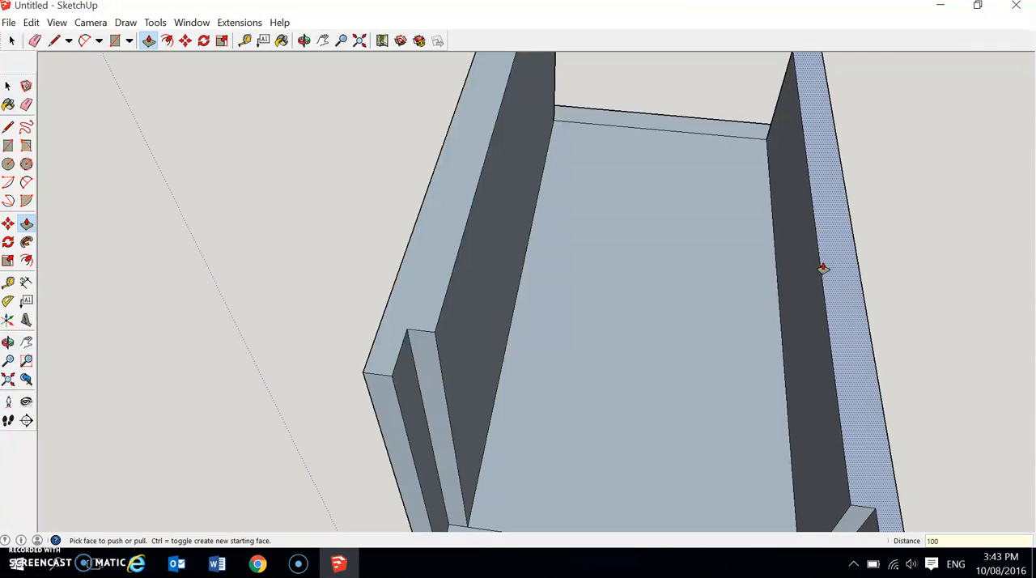
{"action": "key", "text": "Return"}
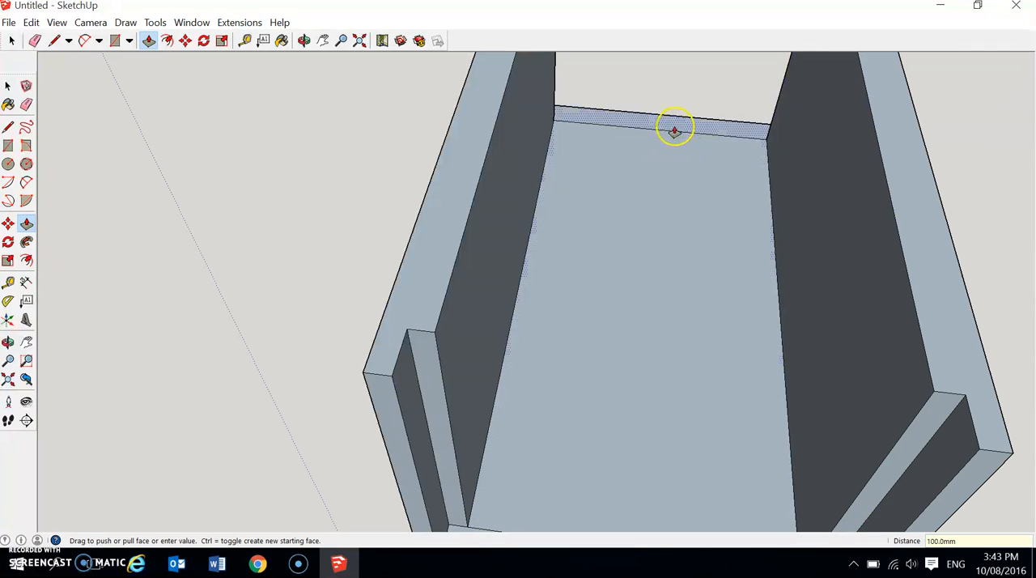
{"action": "left_click_drag", "start_coordinate": [675, 130], "coordinate": [695, 79]}
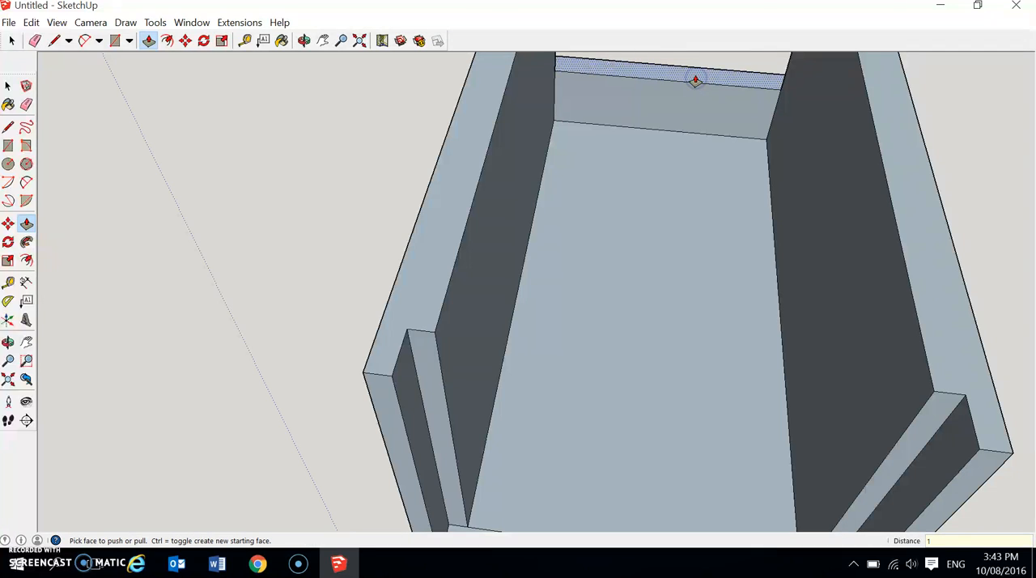
{"action": "key", "text": "Return"}
Pull the near end piece up into a wall lower than the sides, and raise it a further 10 mm.
{"action": "scroll", "coordinate": [649, 283], "scroll_direction": "down", "scroll_amount": 4}
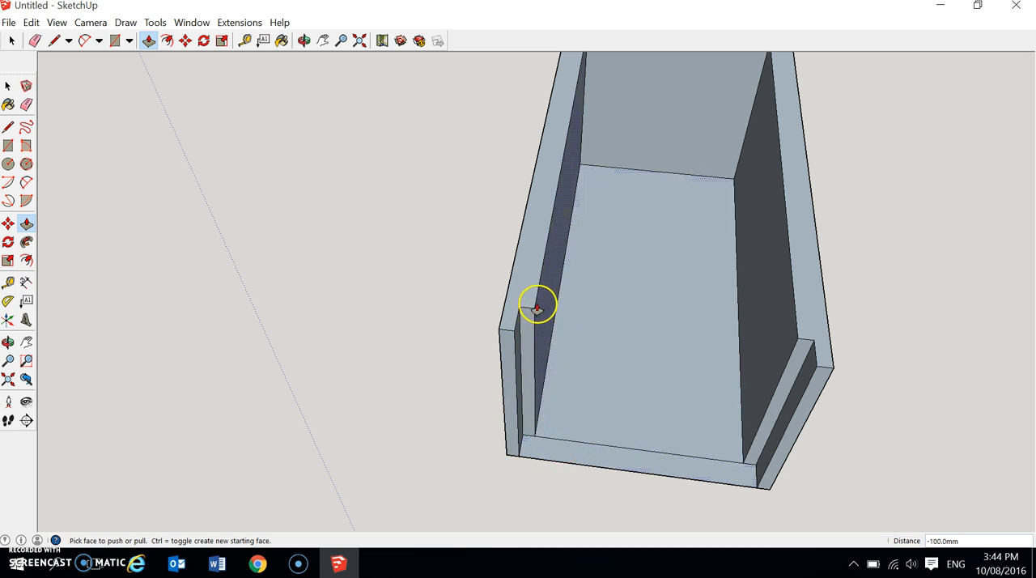
{"action": "middle_click_drag", "start_coordinate": [628, 374], "coordinate": [481, 307]}
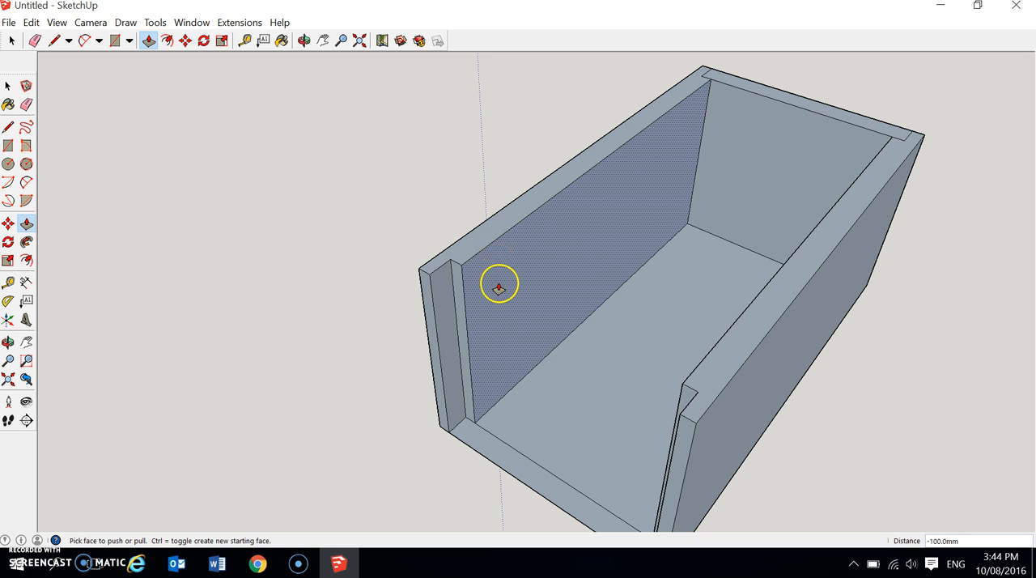
{"action": "left_click_drag", "start_coordinate": [489, 446], "coordinate": [505, 344]}
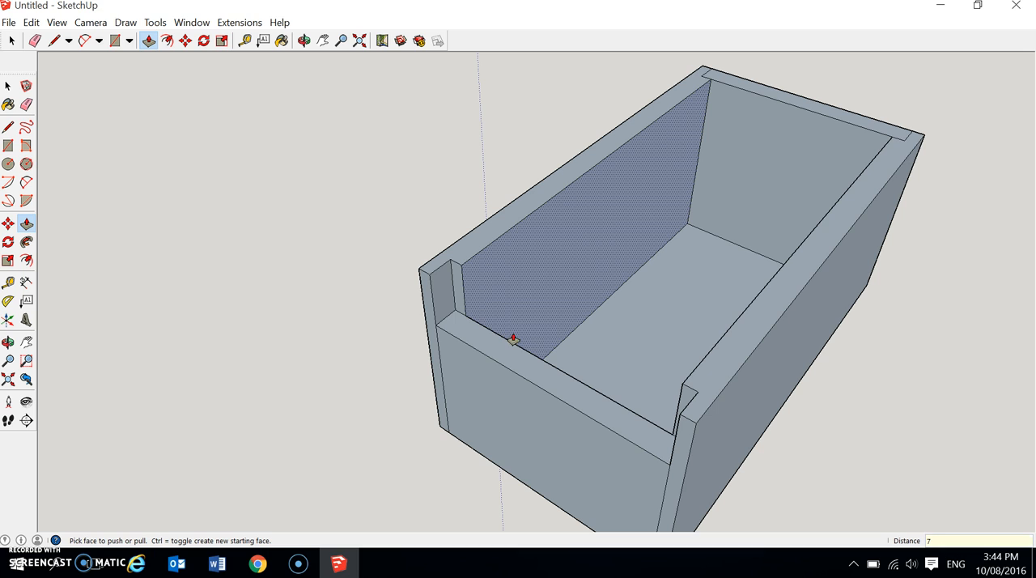
{"action": "mouse_move", "coordinate": [513, 339]}
{"action": "left_mouse_down"}
{"action": "mouse_move", "coordinate": [542, 326]}
{"action": "mouse_move", "coordinate": [506, 338]}
{"action": "mouse_move", "coordinate": [503, 351]}
{"action": "mouse_move", "coordinate": [502, 334]}
{"action": "left_mouse_up"}
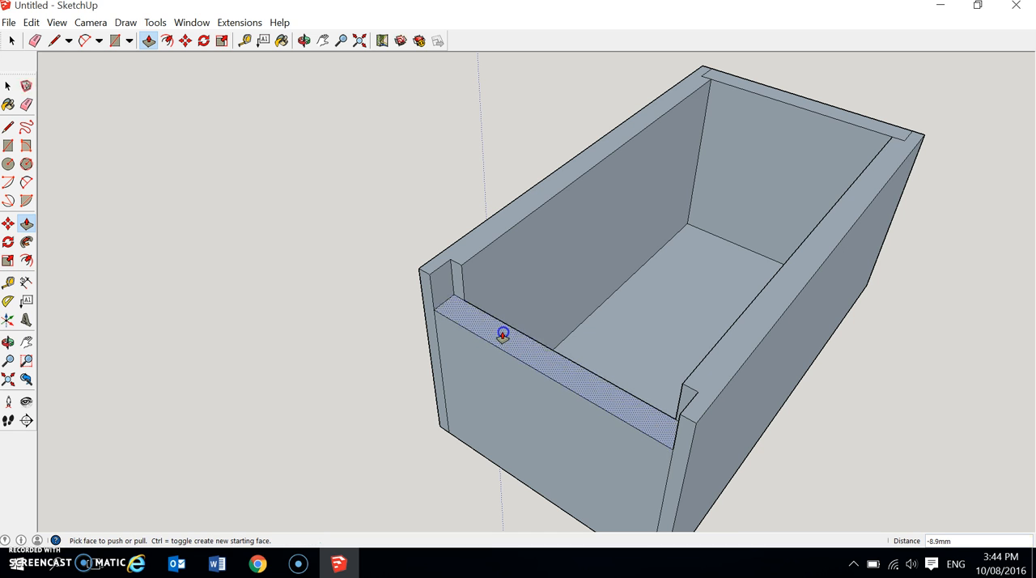
{"action": "left_click", "coordinate": [506, 337]}
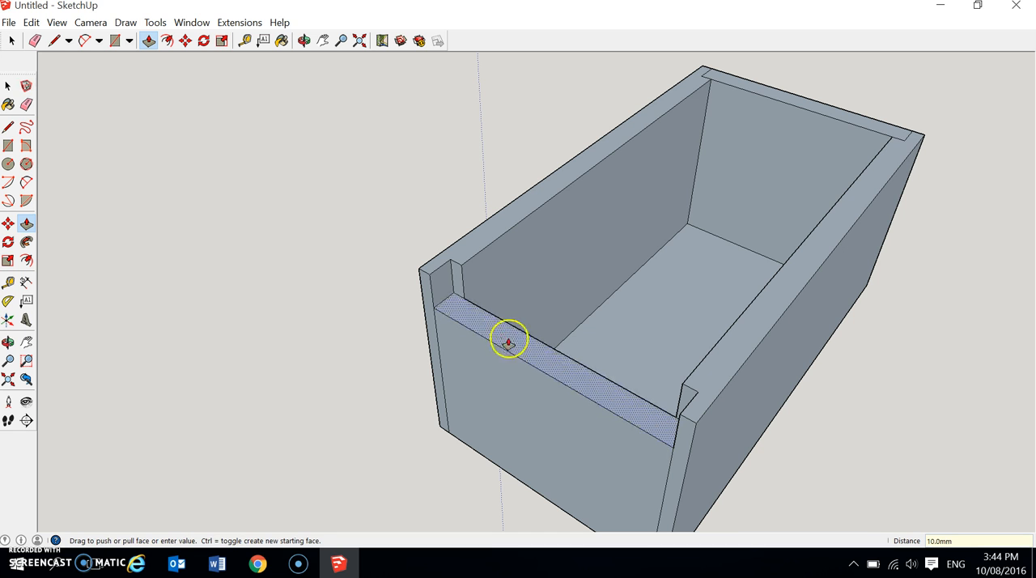
Place a guide line 10 mm below the inner top edge of the long side wall with the Tape Measure.
{"action": "middle_click_drag", "start_coordinate": [590, 363], "coordinate": [397, 280]}
{"action": "middle_click_drag", "start_coordinate": [539, 257], "coordinate": [679, 299]}
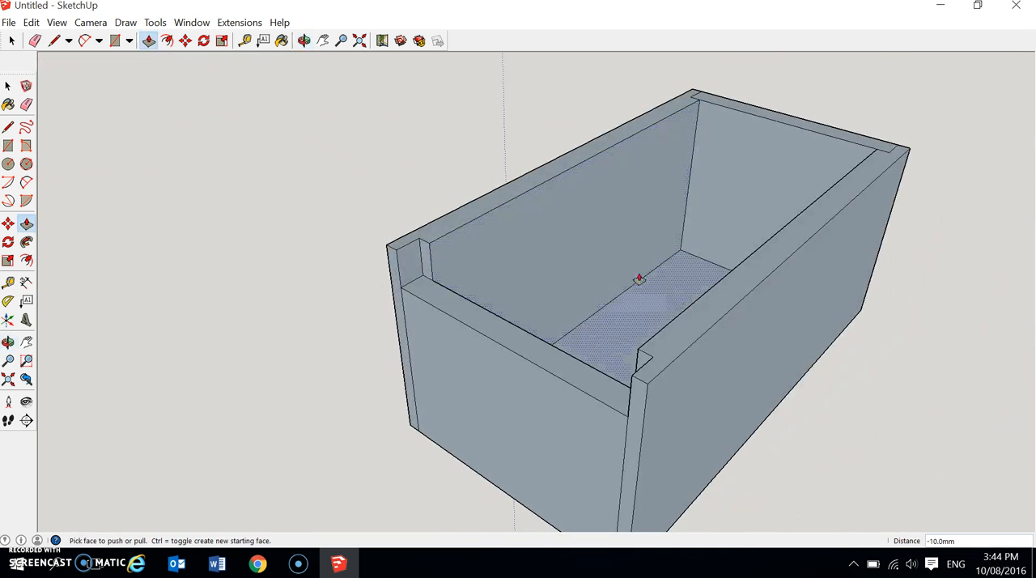
{"action": "left_click", "coordinate": [245, 43]}
{"action": "left_click", "coordinate": [245, 42]}
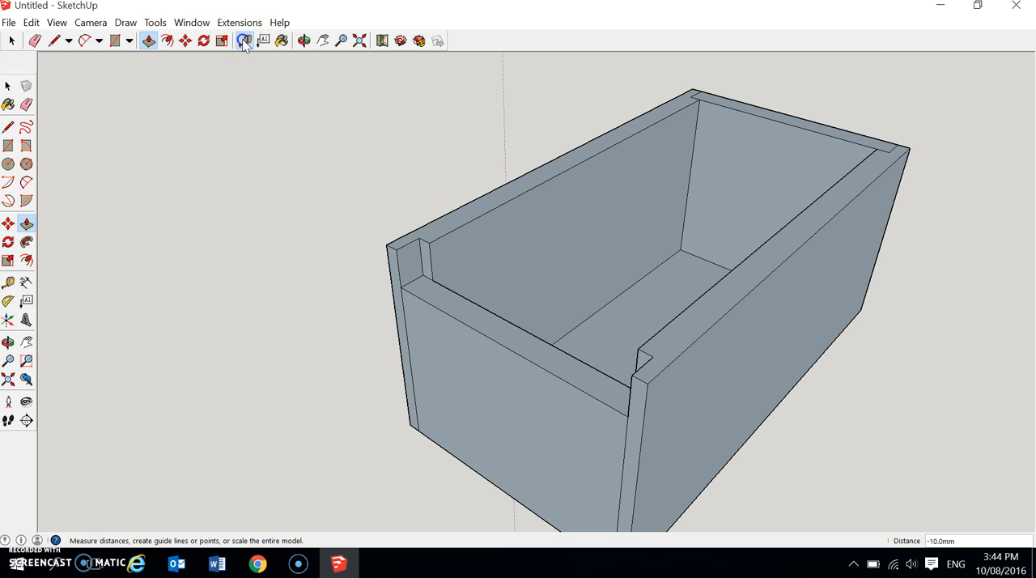
{"action": "left_click", "coordinate": [521, 195]}
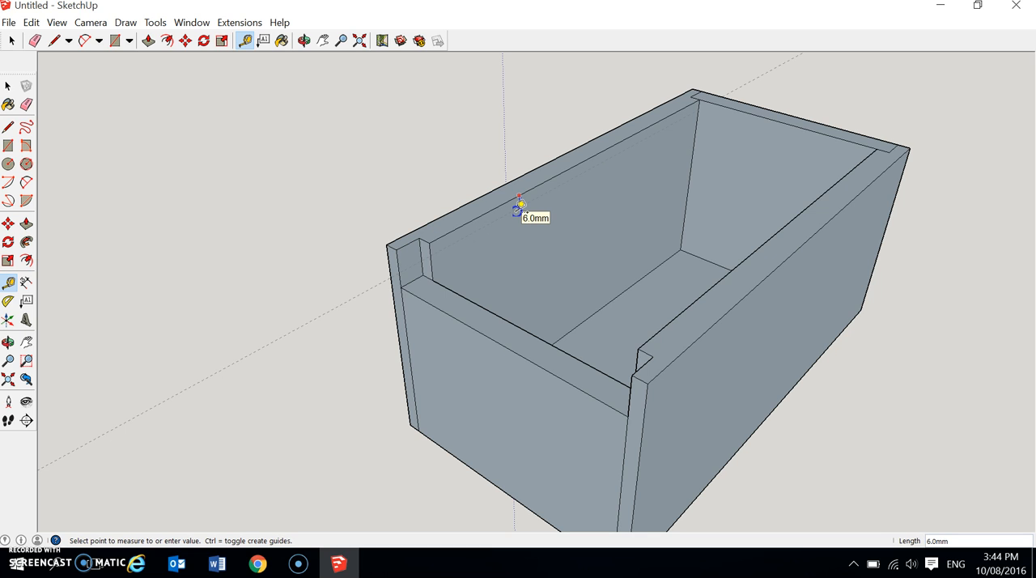
{"action": "left_click", "coordinate": [520, 205]}
{"action": "type", "text": "10"}
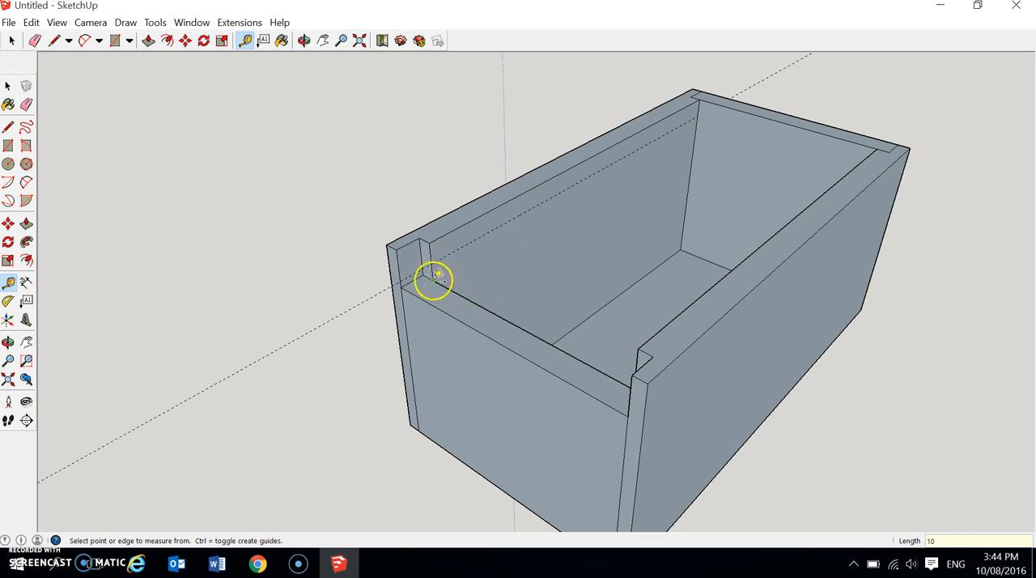
Draw lines along the inner faces of both long side walls and the far end wall, 10 mm below the rim.
{"action": "left_click", "coordinate": [55, 42]}
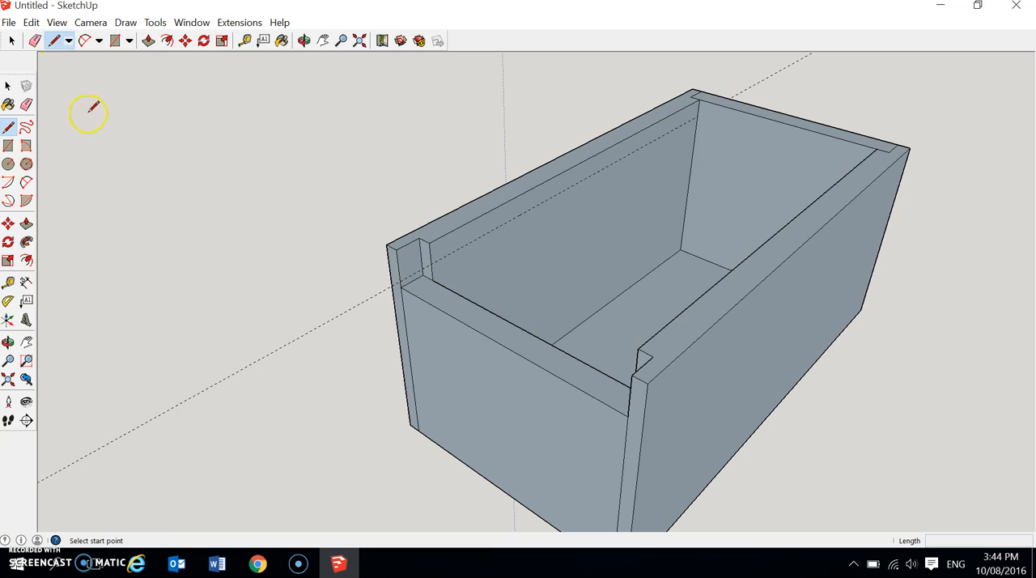
{"action": "left_click", "coordinate": [431, 265]}
{"action": "left_click", "coordinate": [699, 120]}
{"action": "left_click", "coordinate": [697, 117]}
{"action": "middle_click_drag", "start_coordinate": [721, 202], "coordinate": [1031, 231]}
{"action": "scroll", "coordinate": [615, 73], "scroll_direction": "up", "scroll_amount": 3}
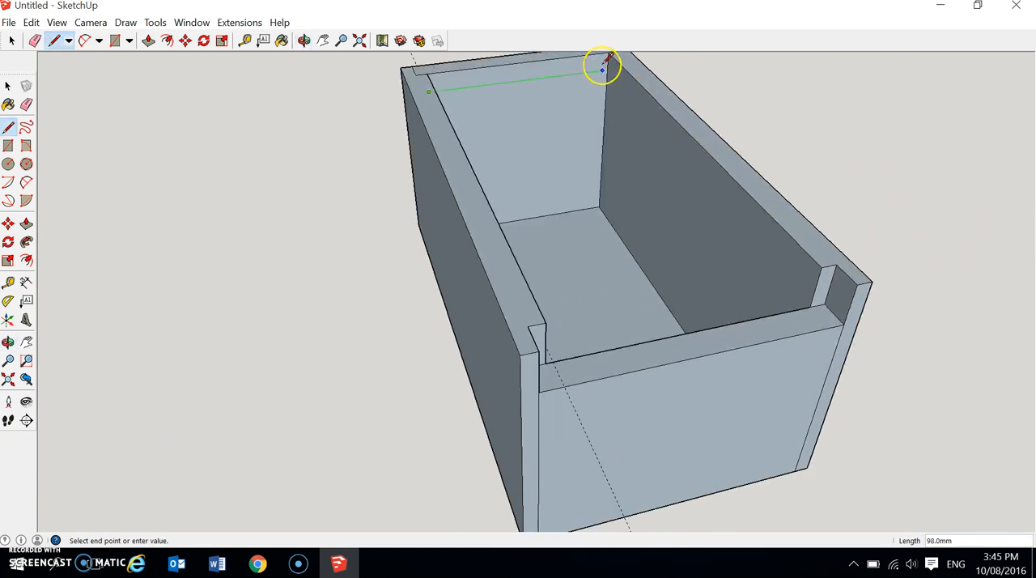
{"action": "left_click", "coordinate": [608, 69]}
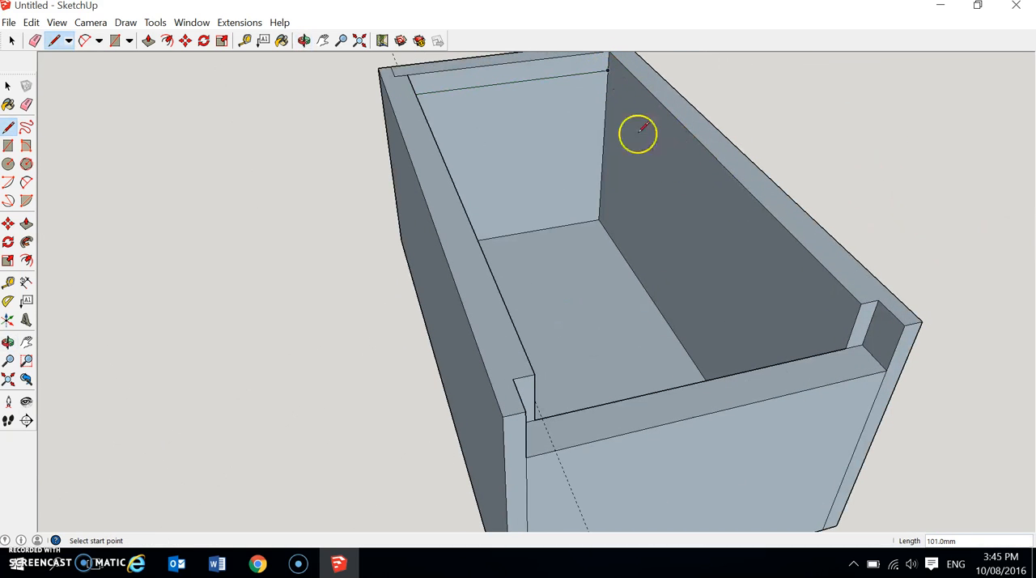
{"action": "left_click", "coordinate": [608, 71]}
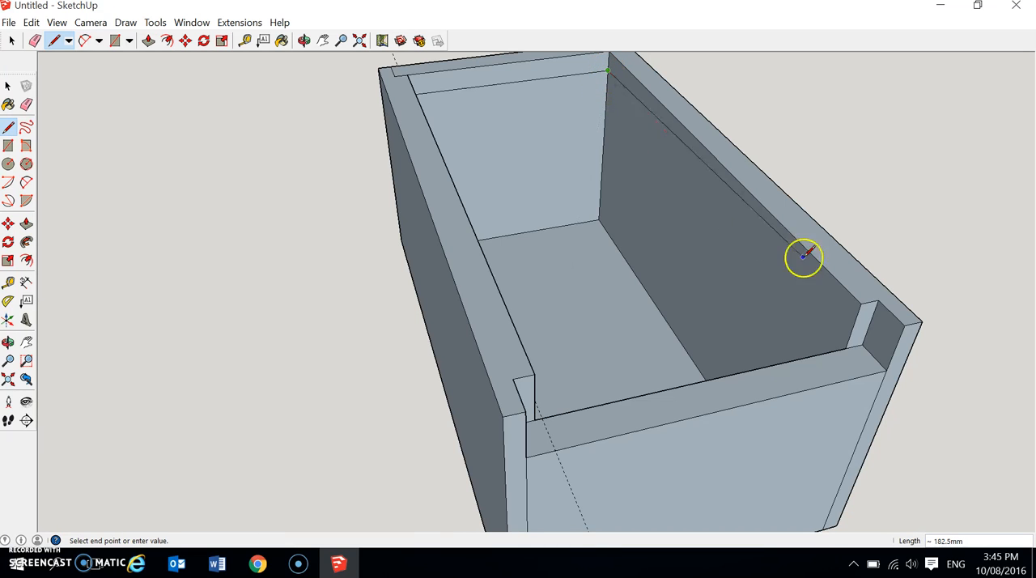
{"action": "left_click", "coordinate": [852, 328]}
Draw a second set of parallel lines around the same three inner walls, level with the top of the lower front wall.
{"action": "left_click", "coordinate": [845, 348]}
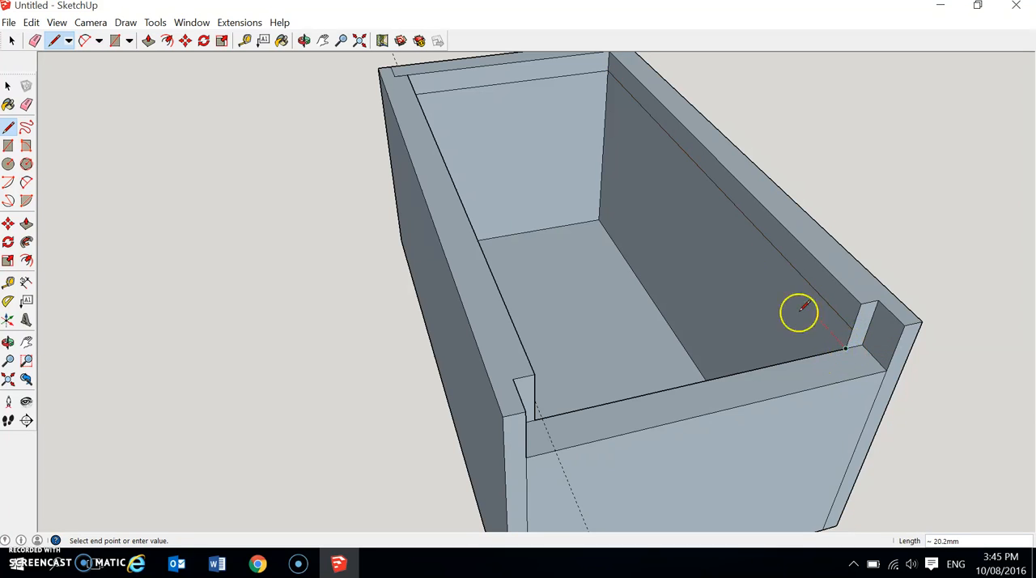
{"action": "left_click", "coordinate": [608, 85]}
{"action": "left_click", "coordinate": [608, 85]}
{"action": "middle_click_drag", "start_coordinate": [606, 88], "coordinate": [402, 116]}
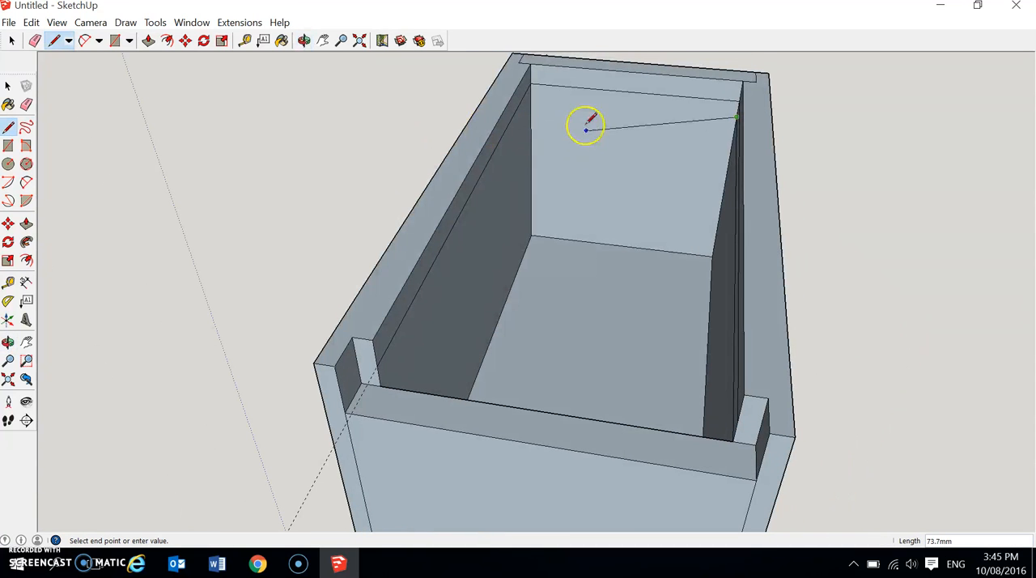
{"action": "left_click", "coordinate": [535, 99]}
{"action": "left_click_drag", "start_coordinate": [531, 97], "coordinate": [382, 393]}
Delete the horizontal face covering the box opening at the height of the front wall's top.
{"action": "middle_click_drag", "start_coordinate": [598, 310], "coordinate": [529, 238]}
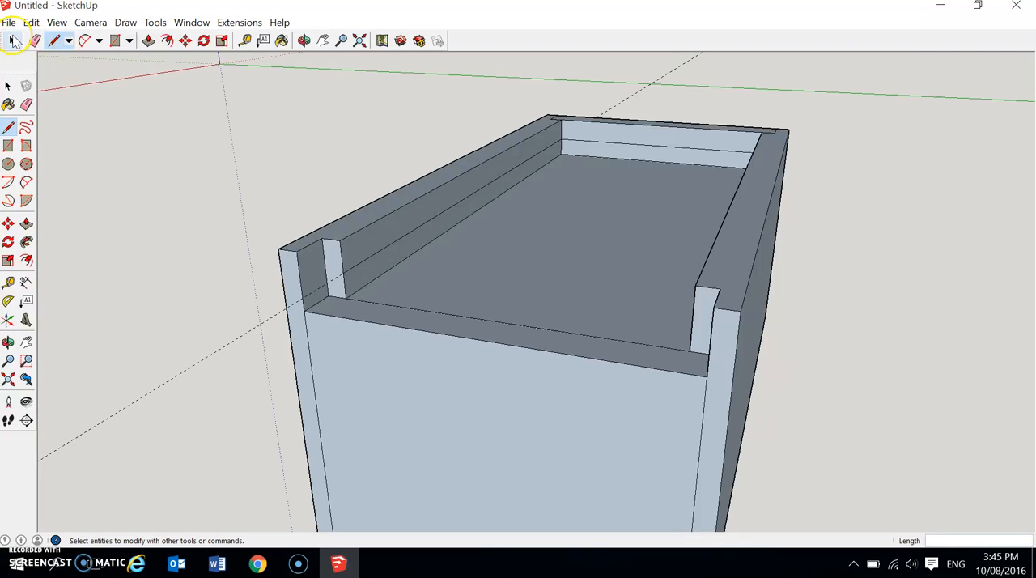
{"action": "left_click", "coordinate": [13, 43]}
{"action": "left_click", "coordinate": [514, 263]}
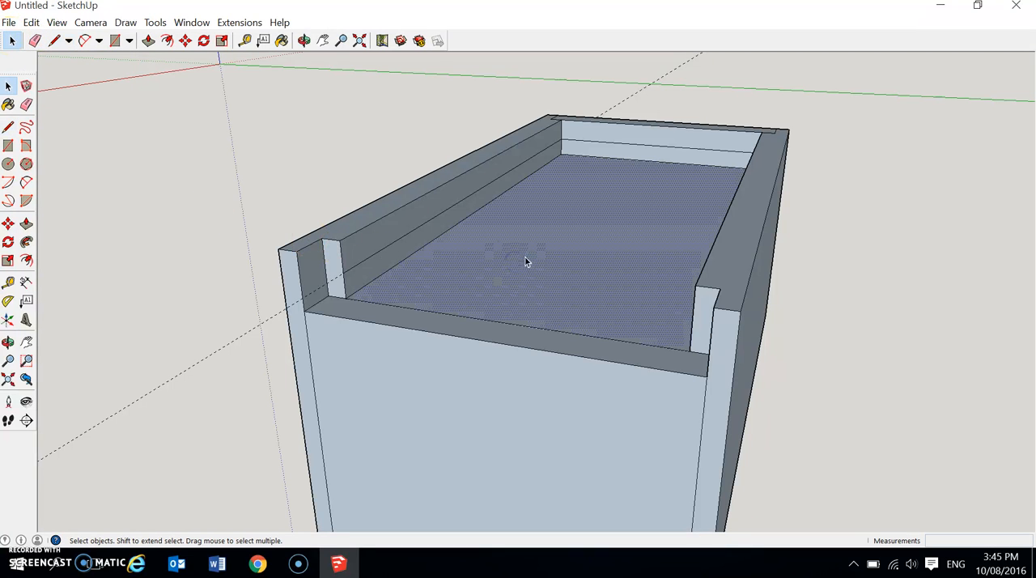
{"action": "key", "text": "Delete"}
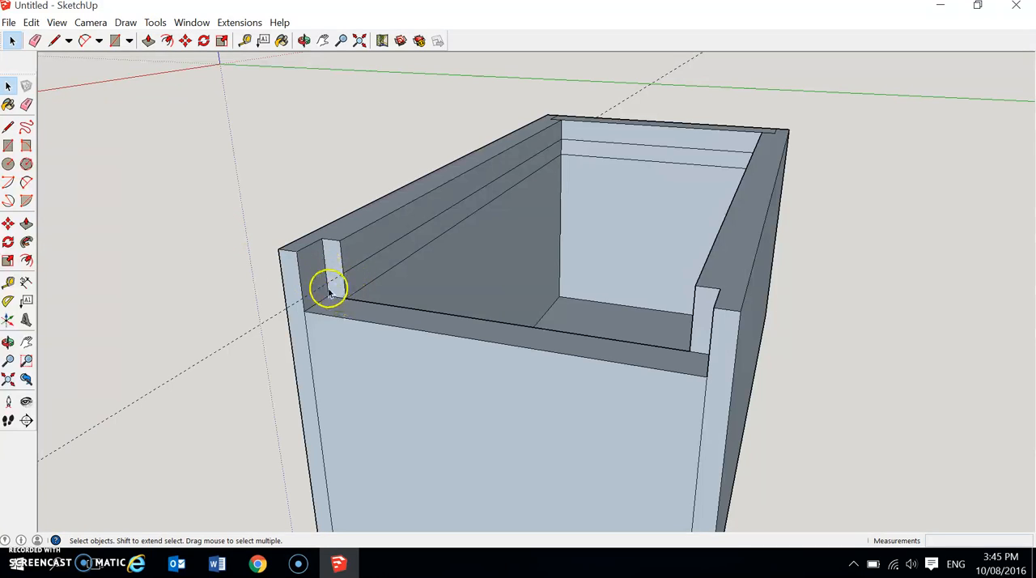
Push the narrow strip between the two lines 6 mm into both long side walls and the far end wall to form a groove.
{"action": "left_click", "coordinate": [148, 40]}
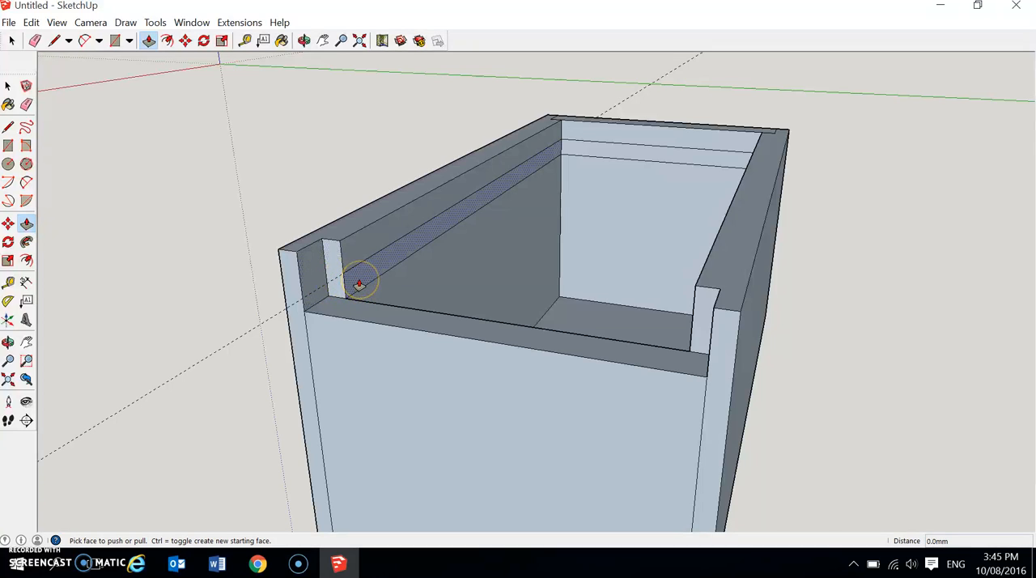
{"action": "left_click_drag", "start_coordinate": [359, 285], "coordinate": [354, 276]}
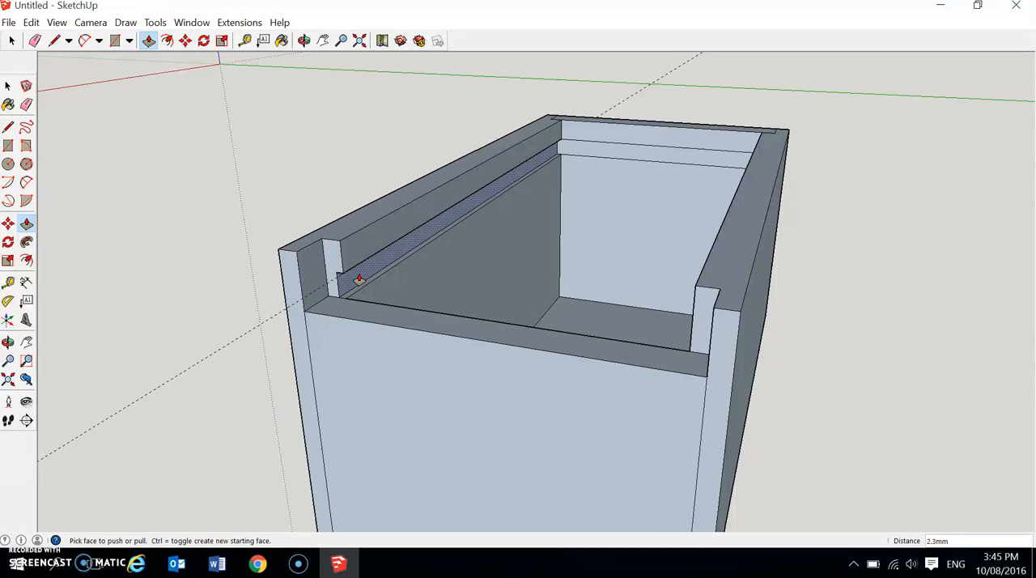
{"action": "key", "text": "Return"}
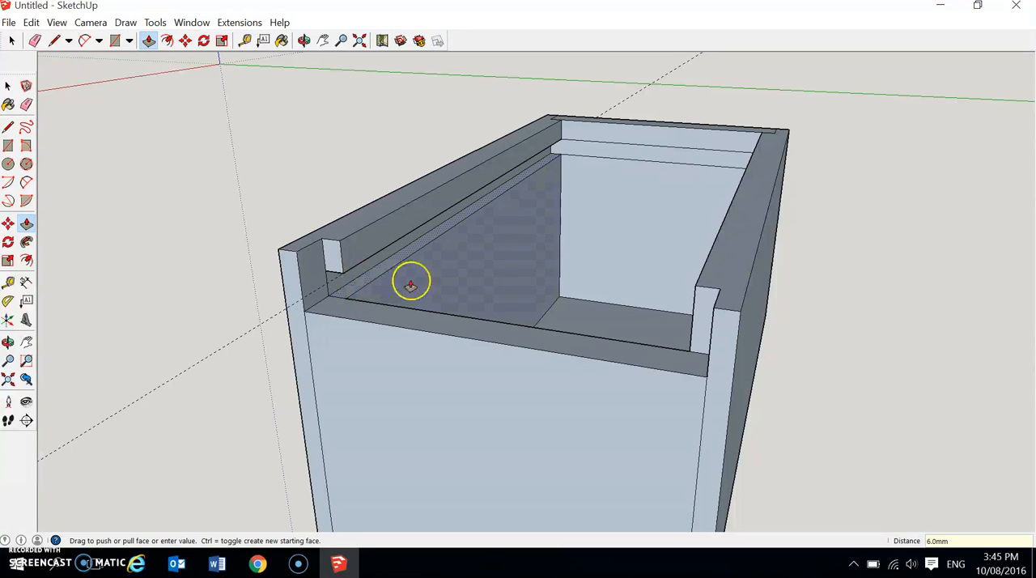
{"action": "left_click_drag", "start_coordinate": [609, 157], "coordinate": [613, 155]}
{"action": "key", "text": "Return"}
{"action": "middle_click_drag", "start_coordinate": [655, 338], "coordinate": [943, 363]}
{"action": "left_click_drag", "start_coordinate": [865, 243], "coordinate": [870, 243]}
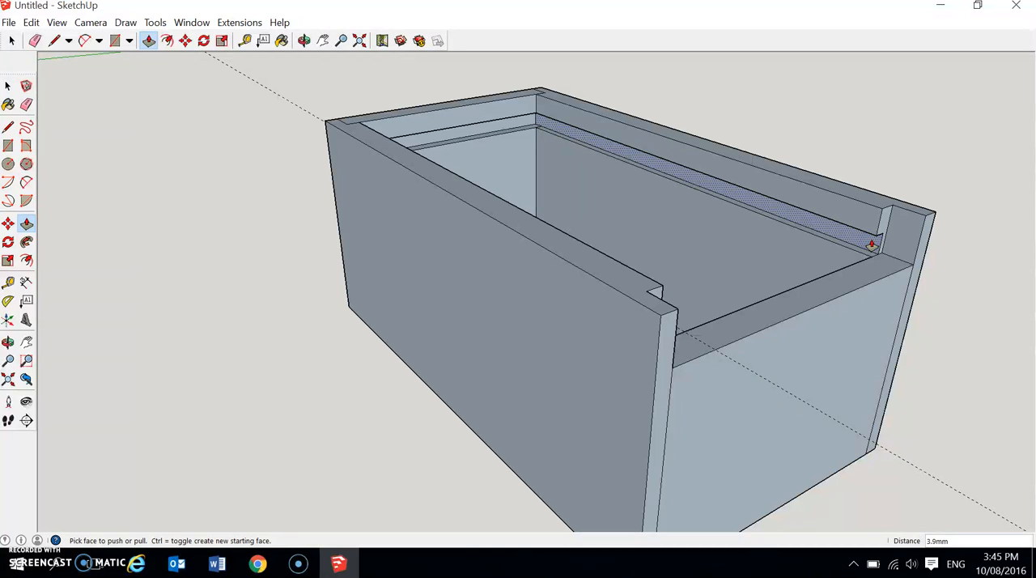
{"action": "key", "text": "Return"}
Erase the dashed guide line and the leftover vertical edges at the front ends of both side grooves.
{"action": "middle_click_drag", "start_coordinate": [871, 312], "coordinate": [548, 261]}
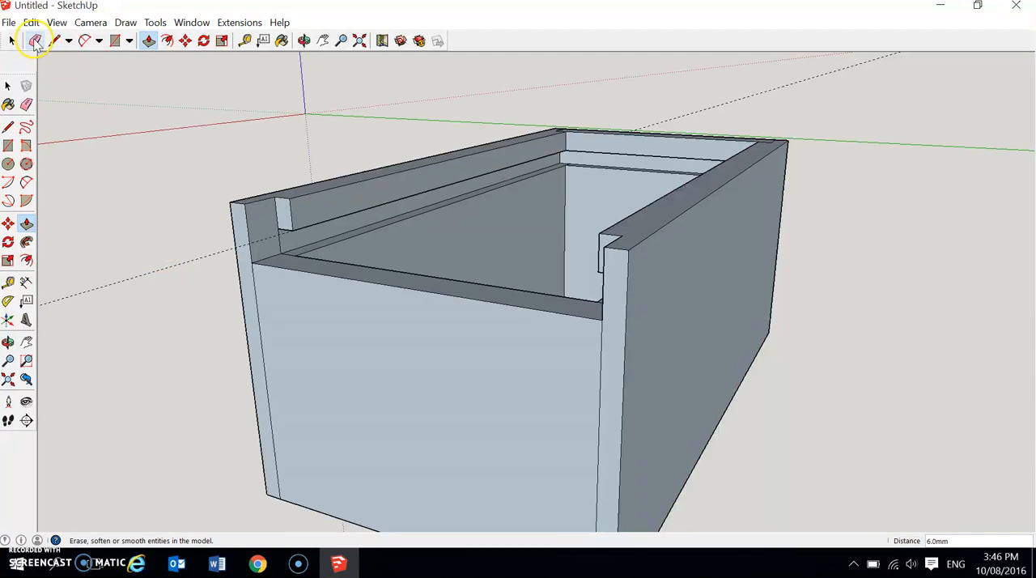
{"action": "left_click", "coordinate": [36, 42]}
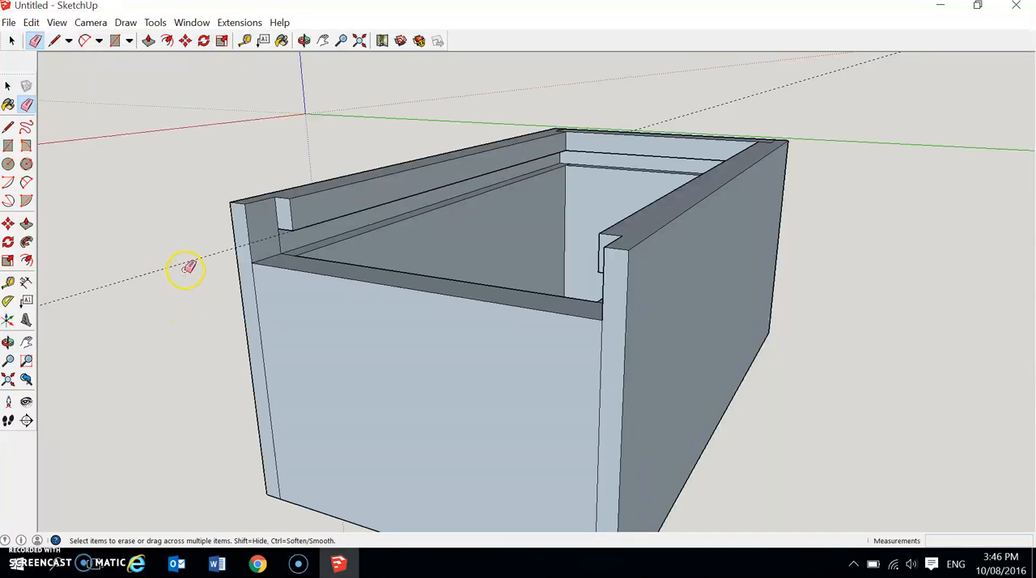
{"action": "scroll", "coordinate": [297, 262], "scroll_direction": "up", "scroll_amount": 3}
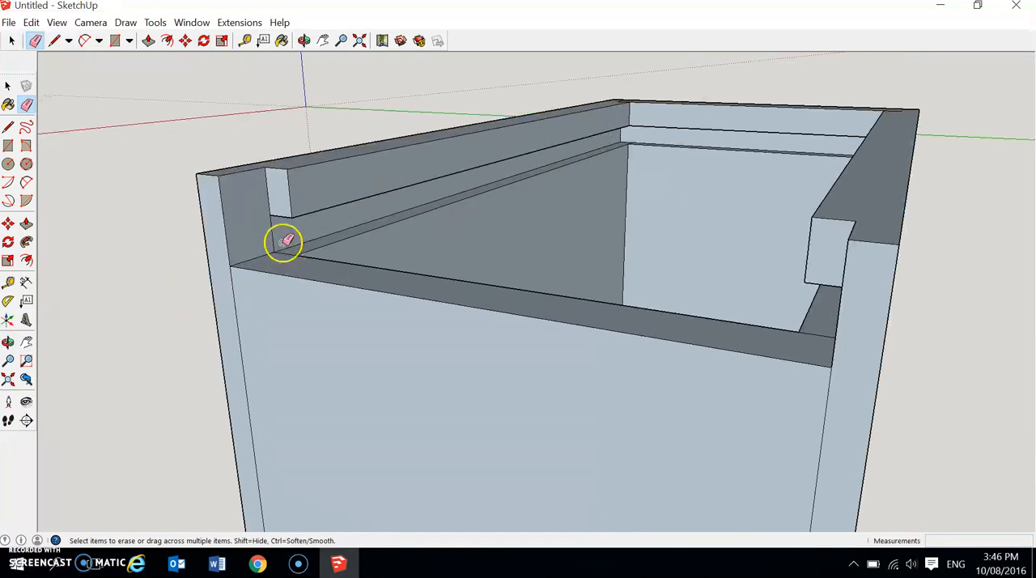
{"action": "mouse_move", "coordinate": [277, 235]}
{"action": "middle_mouse_down"}
{"action": "mouse_move", "coordinate": [419, 358]}
{"action": "mouse_move", "coordinate": [807, 407]}
{"action": "mouse_move", "coordinate": [659, 208]}
{"action": "middle_mouse_up"}
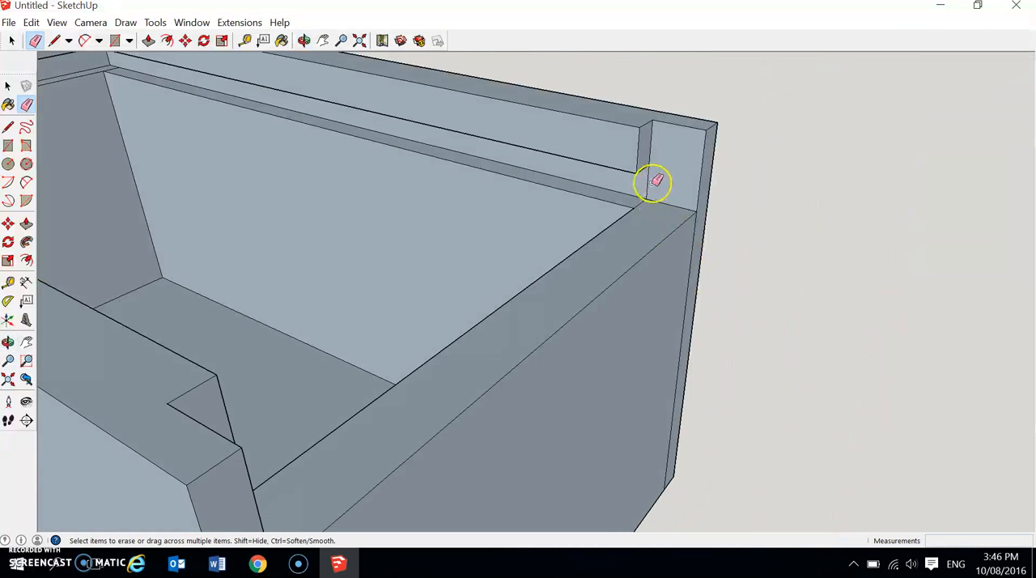
{"action": "mouse_move", "coordinate": [717, 294]}
{"action": "middle_mouse_down"}
{"action": "mouse_move", "coordinate": [670, 299]}
{"action": "mouse_move", "coordinate": [643, 446]}
{"action": "mouse_move", "coordinate": [633, 398]}
{"action": "mouse_move", "coordinate": [580, 322]}
{"action": "mouse_move", "coordinate": [474, 335]}
{"action": "mouse_move", "coordinate": [450, 254]}
{"action": "mouse_move", "coordinate": [326, 376]}
{"action": "mouse_move", "coordinate": [293, 431]}
{"action": "mouse_move", "coordinate": [282, 393]}
{"action": "mouse_move", "coordinate": [362, 273]}
{"action": "middle_mouse_up"}
Dismiss the file error dialog and examine the finished box with its lid groove from above and farther away.
{"action": "scroll", "coordinate": [295, 425], "scroll_direction": "down", "scroll_amount": 2}
{"action": "scroll", "coordinate": [304, 344], "scroll_direction": "down", "scroll_amount": 2}
{"action": "scroll", "coordinate": [295, 400], "scroll_direction": "down", "scroll_amount": 2}
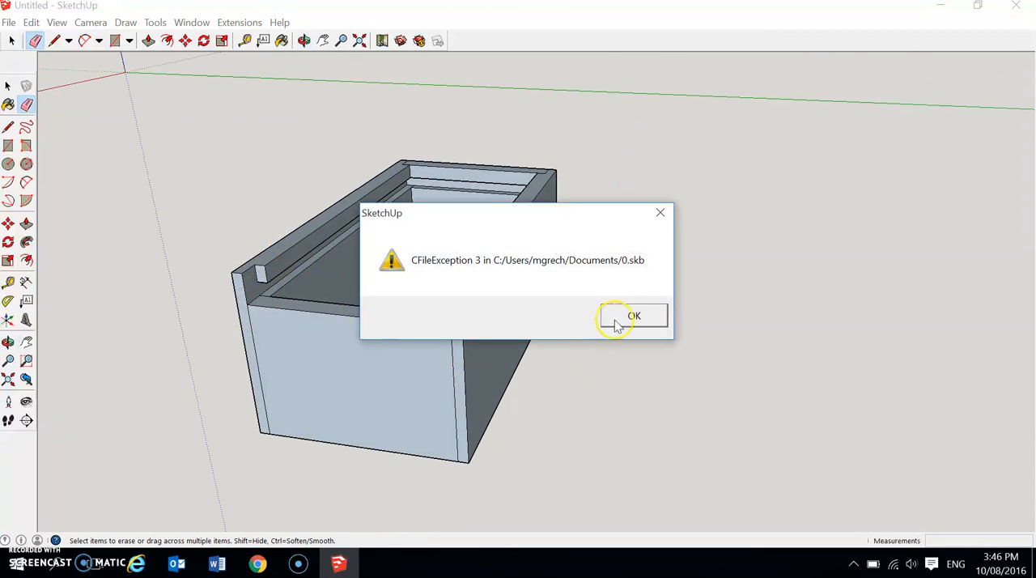
{"action": "left_click", "coordinate": [633, 317]}
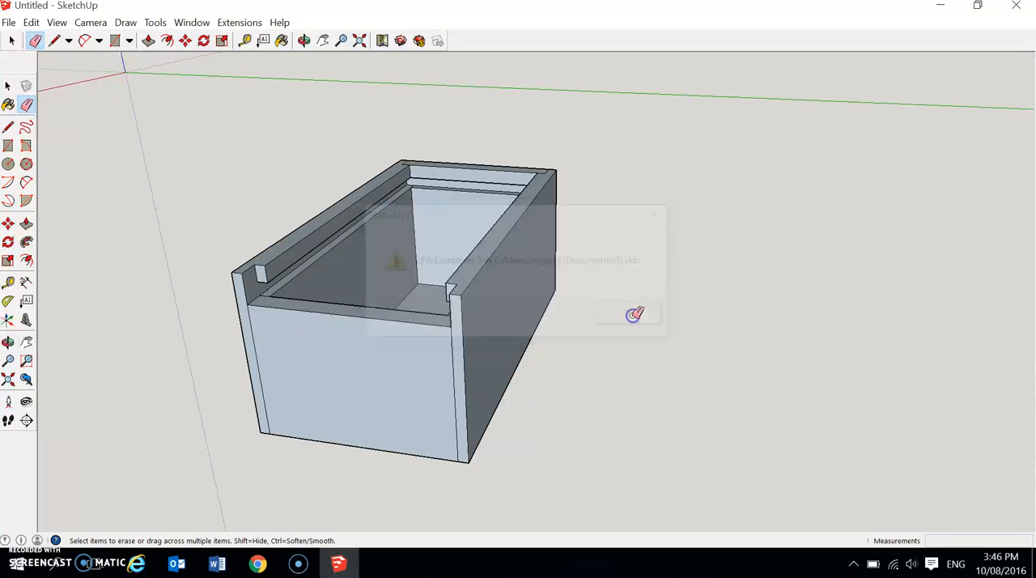
{"action": "mouse_move", "coordinate": [556, 366]}
{"action": "middle_mouse_down"}
{"action": "mouse_move", "coordinate": [631, 381]}
{"action": "mouse_move", "coordinate": [536, 407]}
{"action": "middle_mouse_up"}
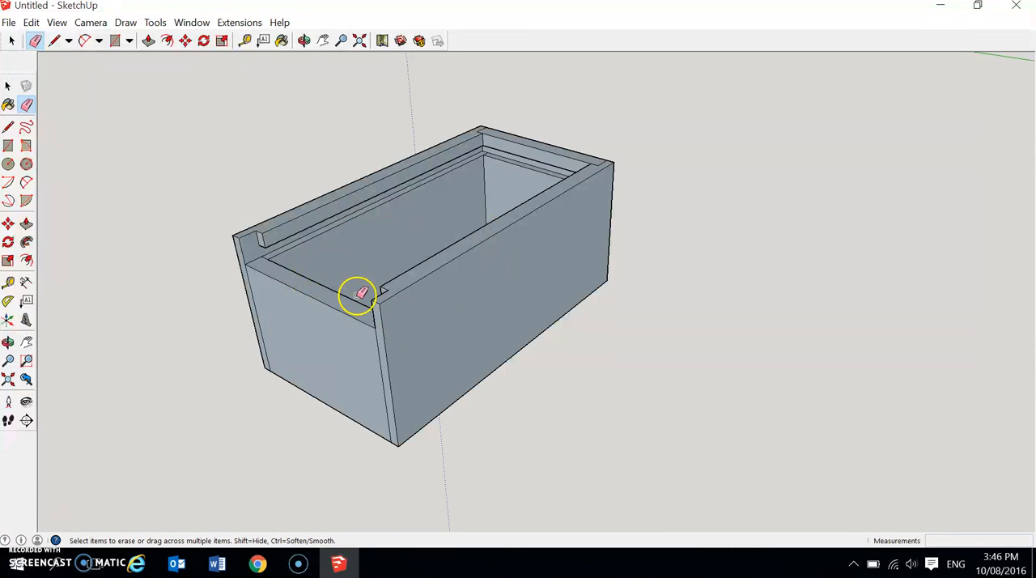
{"action": "mouse_move", "coordinate": [528, 354]}
{"action": "middle_mouse_down"}
{"action": "mouse_move", "coordinate": [675, 330]}
{"action": "mouse_move", "coordinate": [527, 347]}
{"action": "mouse_move", "coordinate": [497, 389]}
{"action": "mouse_move", "coordinate": [513, 426]}
{"action": "mouse_move", "coordinate": [513, 370]}
{"action": "middle_mouse_up"}
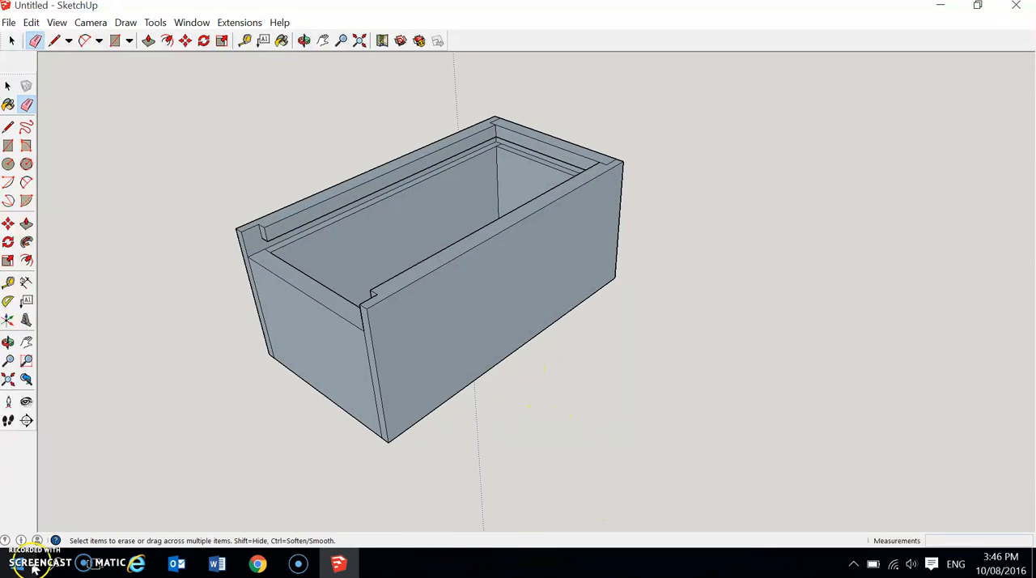
{"action": "scroll", "coordinate": [573, 459], "scroll_direction": "down", "scroll_amount": 2}
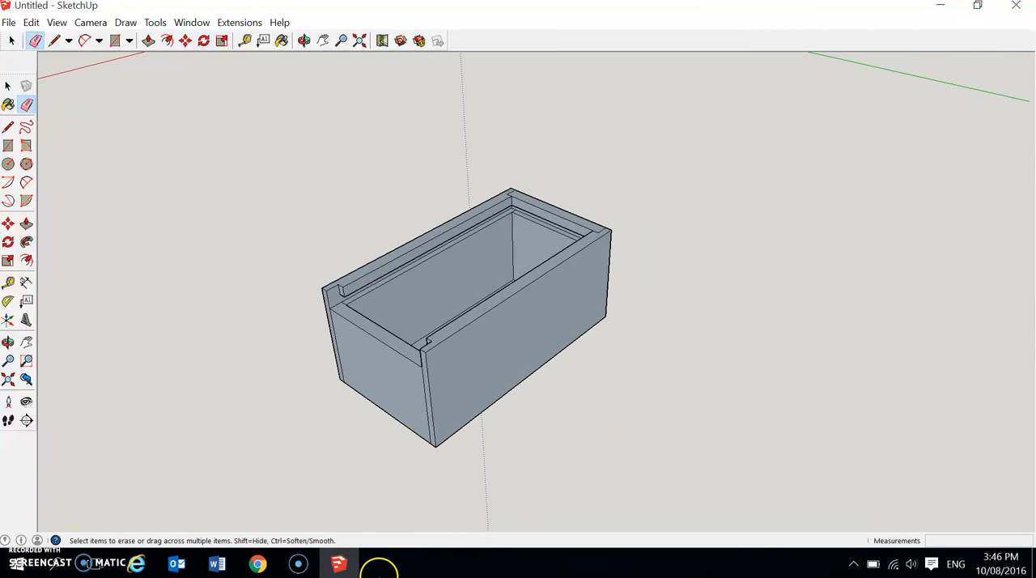
{"action": "scroll", "coordinate": [630, 474], "scroll_direction": "down", "scroll_amount": 1}
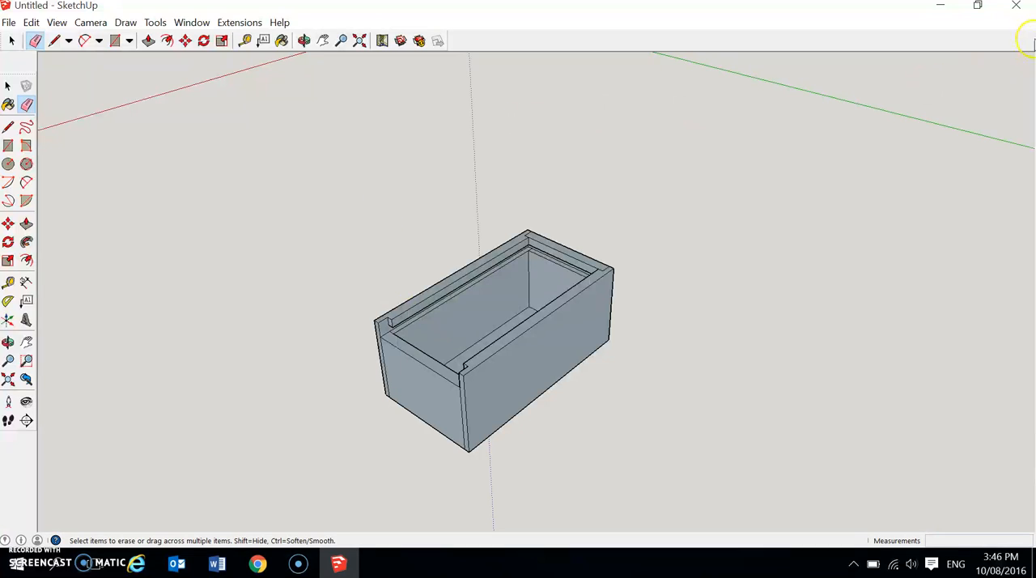
{"action": "left_click", "coordinate": [1016, 6]}
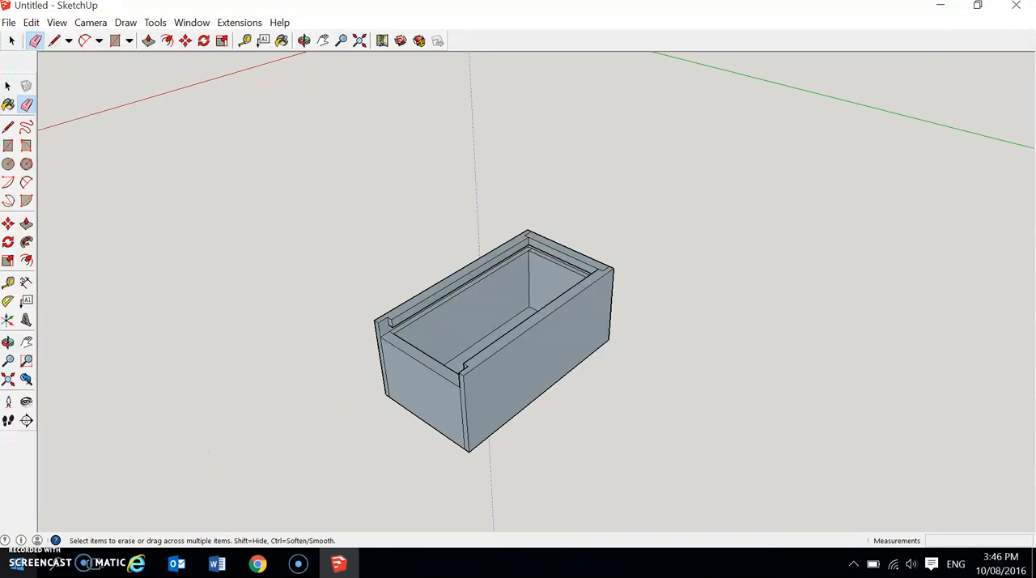